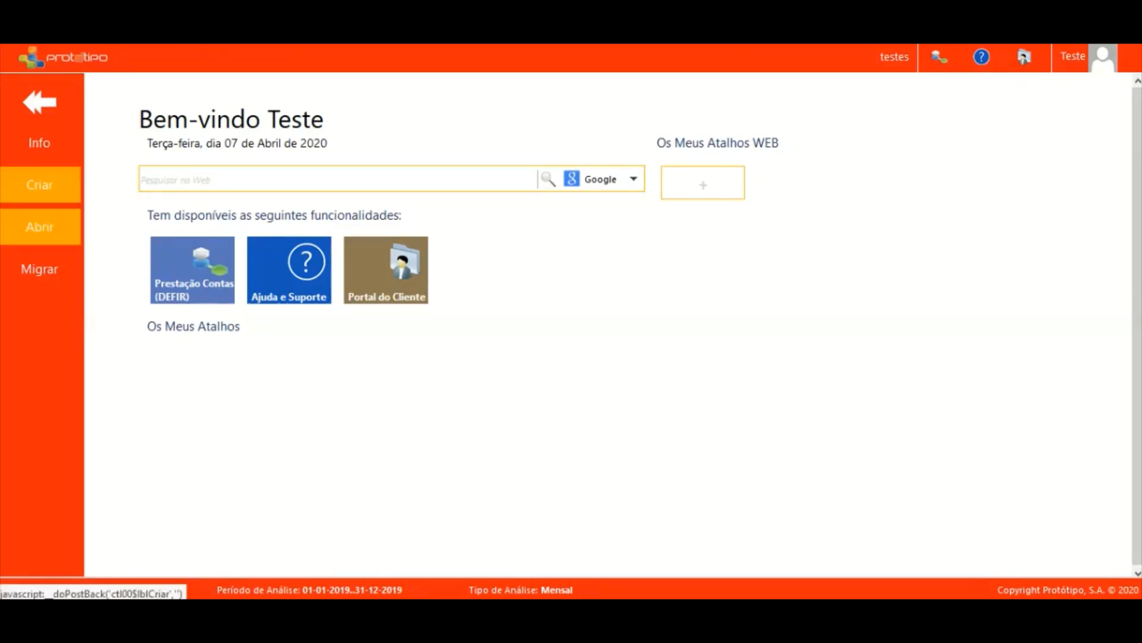
Start a new company database from Criar and dismiss the required-fields warning.
click(39, 184)
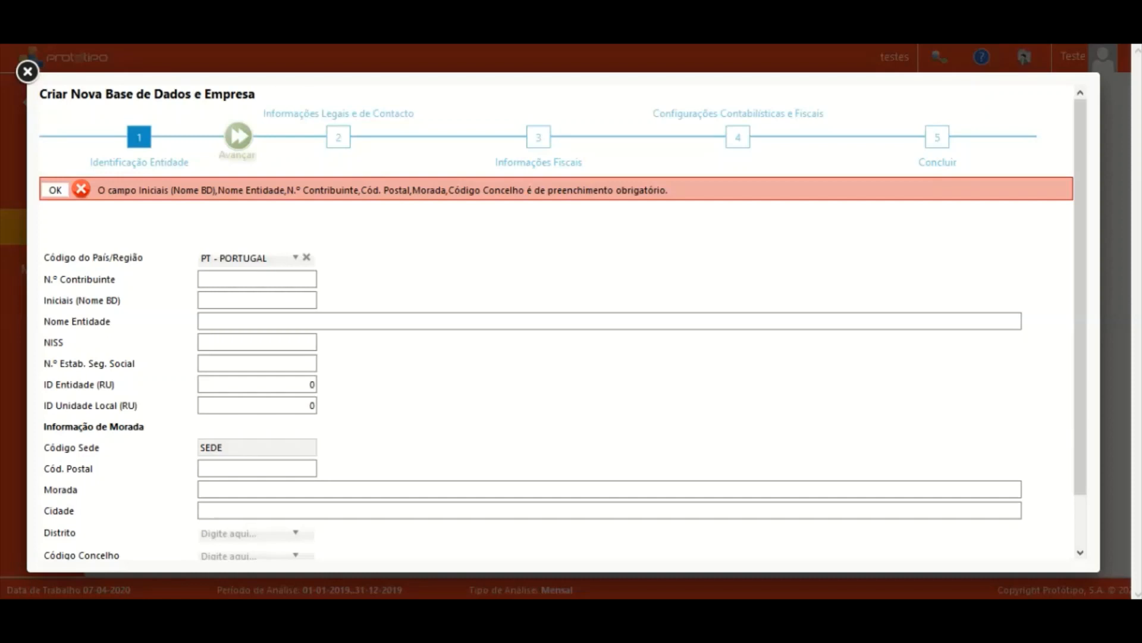
click(55, 190)
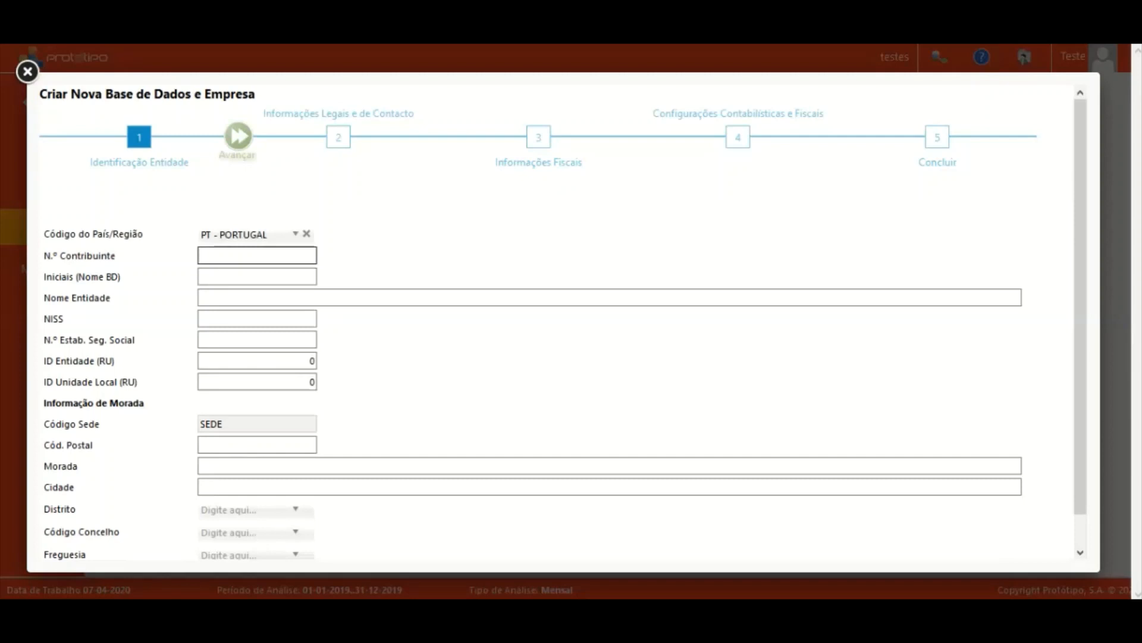
Enter the company's taxpayer number and accept filling name and address from EU VAT data.
key(Tab)
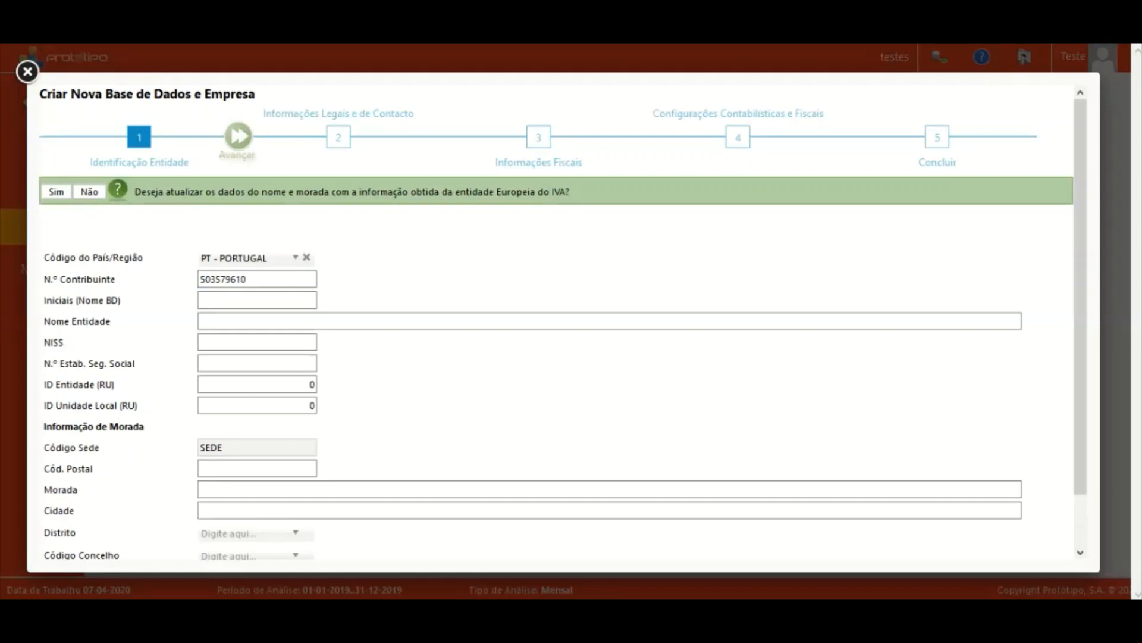
click(57, 191)
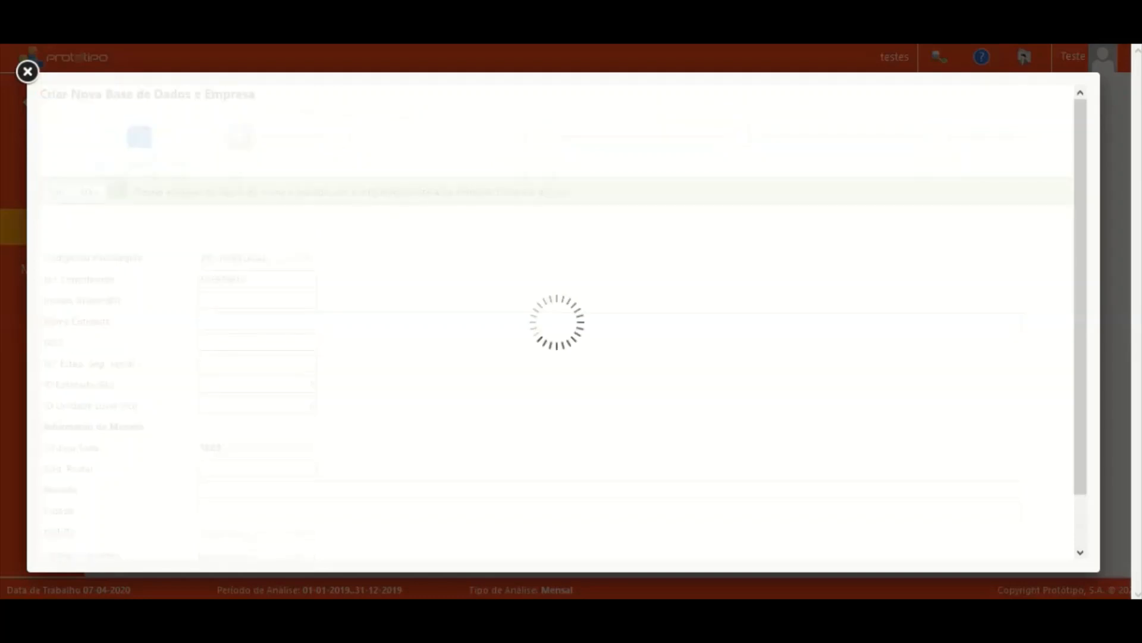
Check the auto-filled entity name and address, then select the whole Morada text.
drag(252, 298, 198, 297)
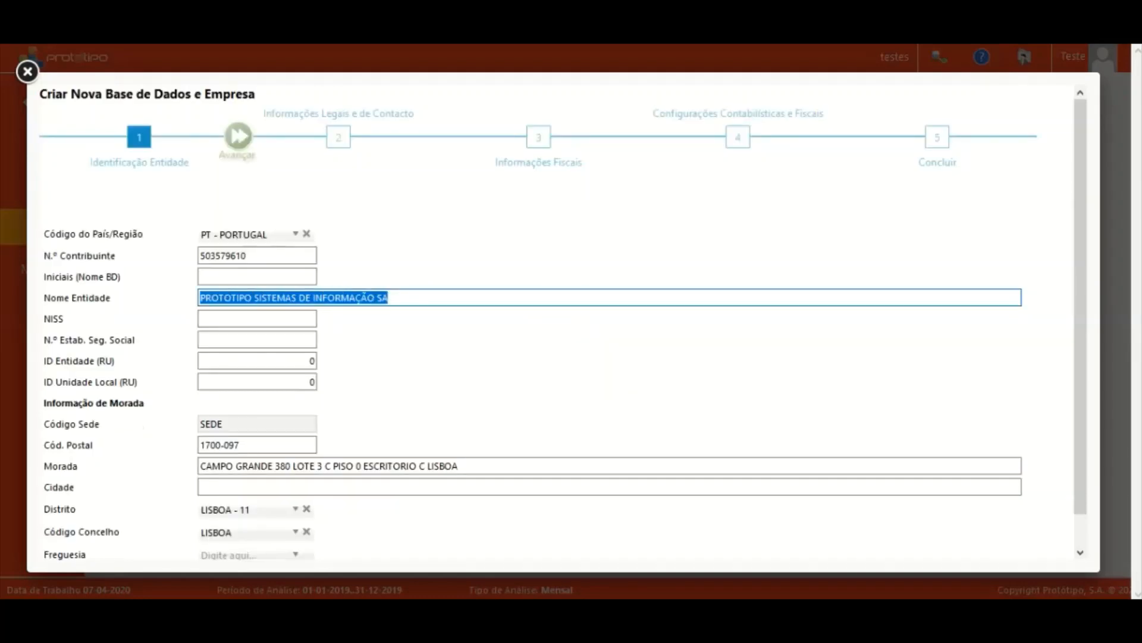
scroll(566, 329, down, 1)
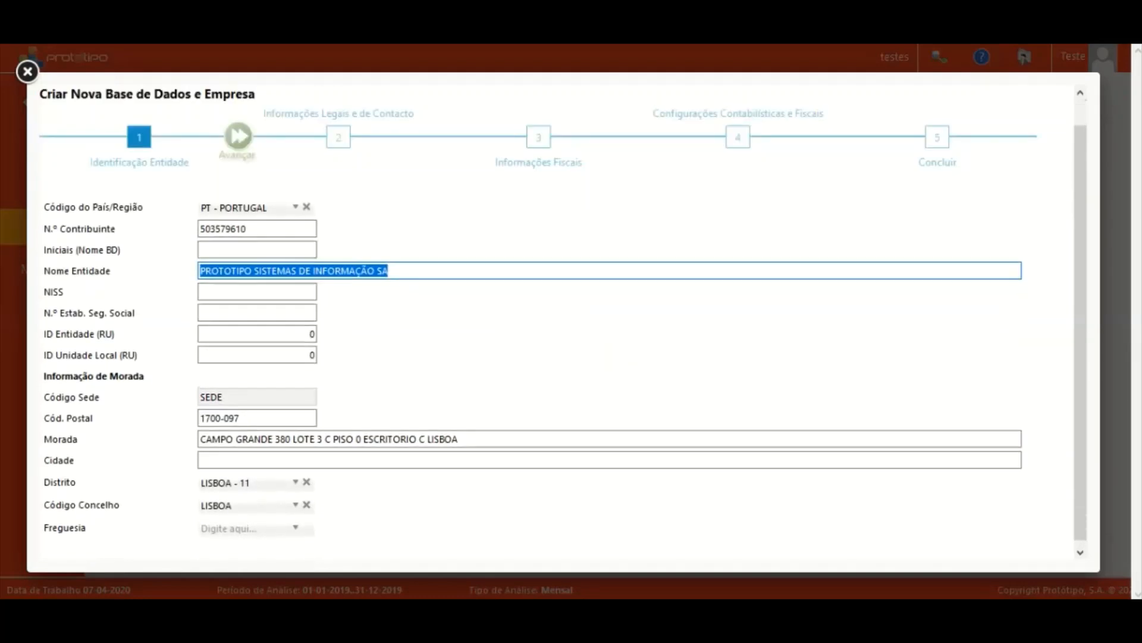
scroll(565, 329, up, 1)
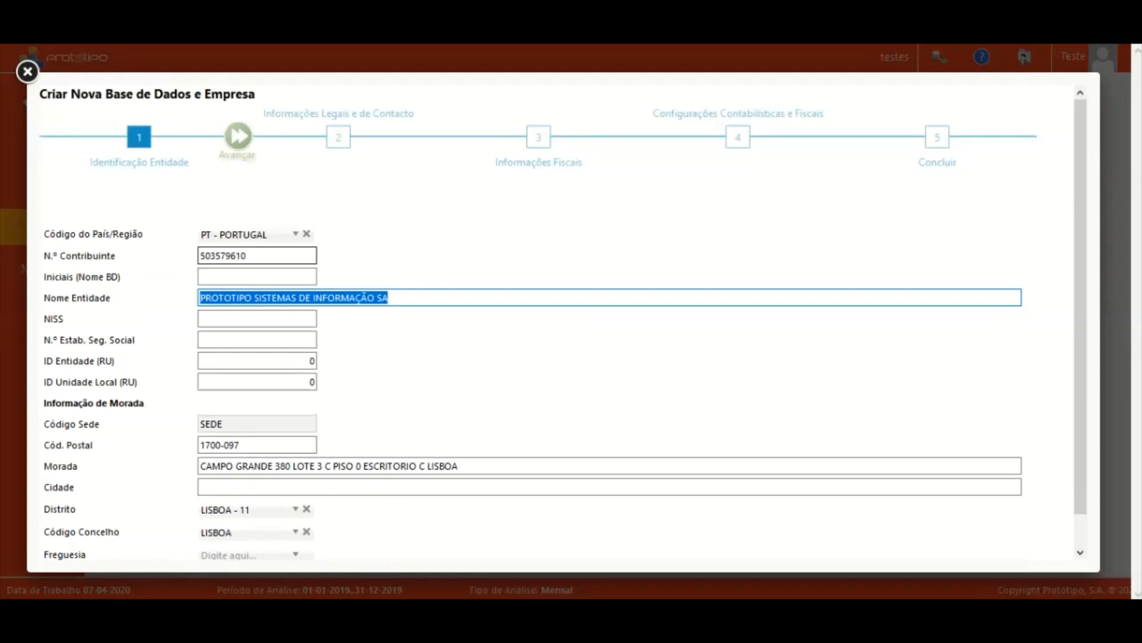
click(249, 256)
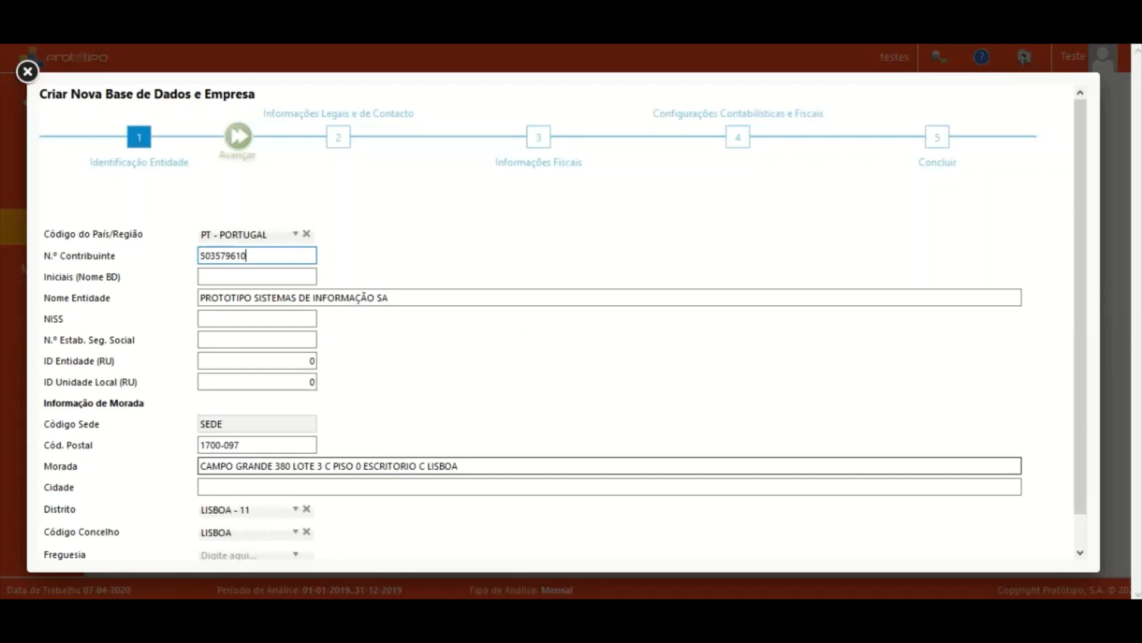
drag(309, 466, 345, 465)
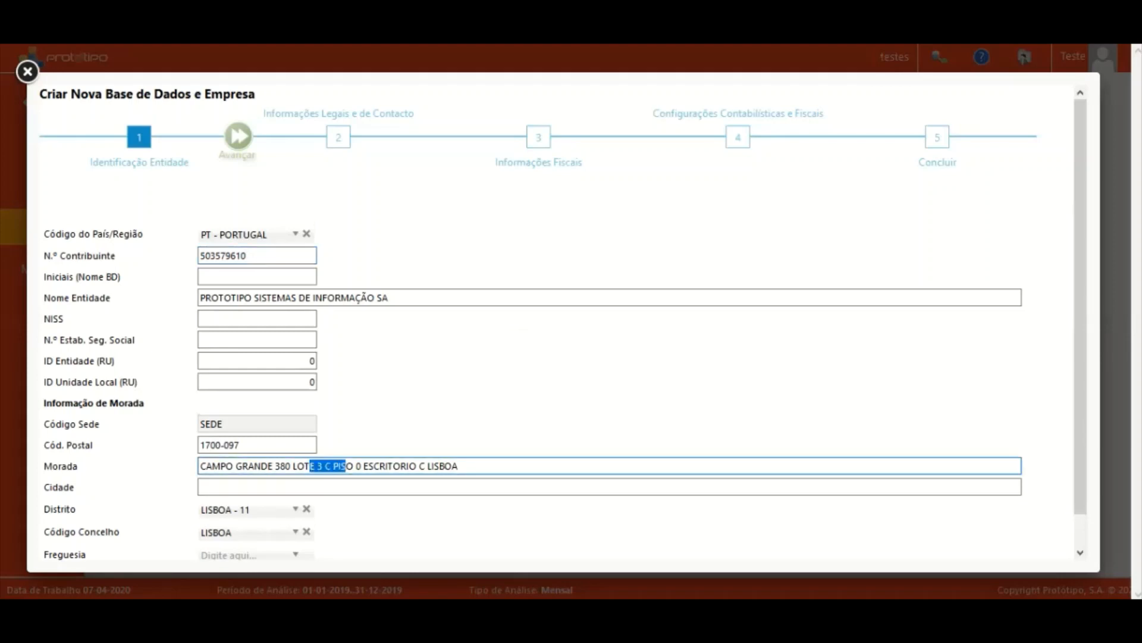
click(444, 466)
click(460, 466)
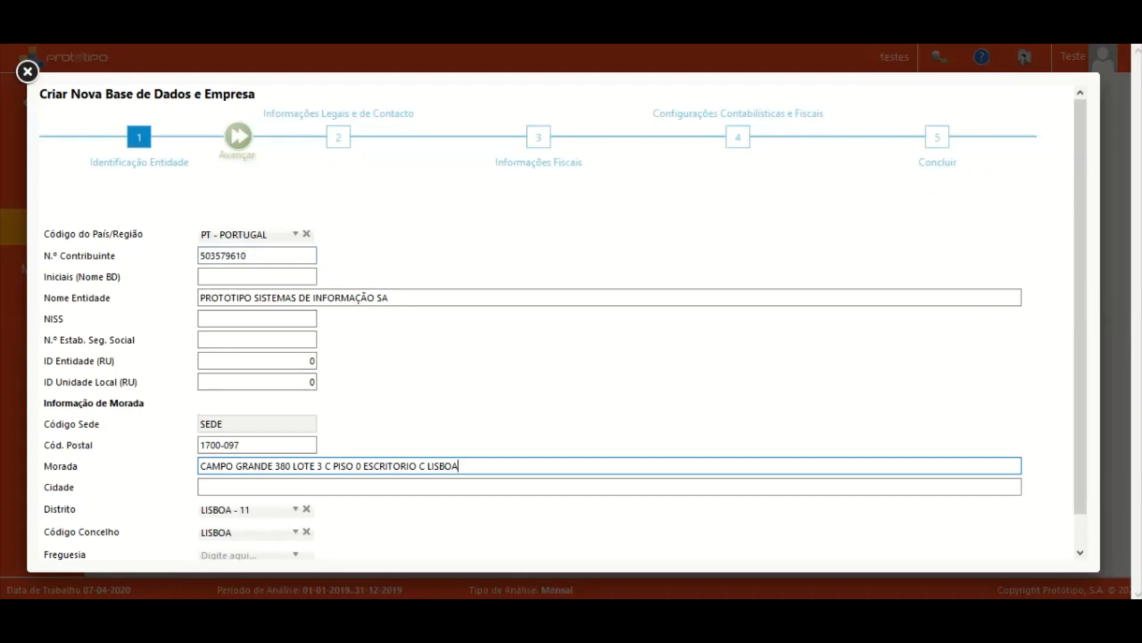
key(ctrl+a)
Clear the address and re-enter postcode 1700-097 so the address updates to Campo Grande.
key(Delete)
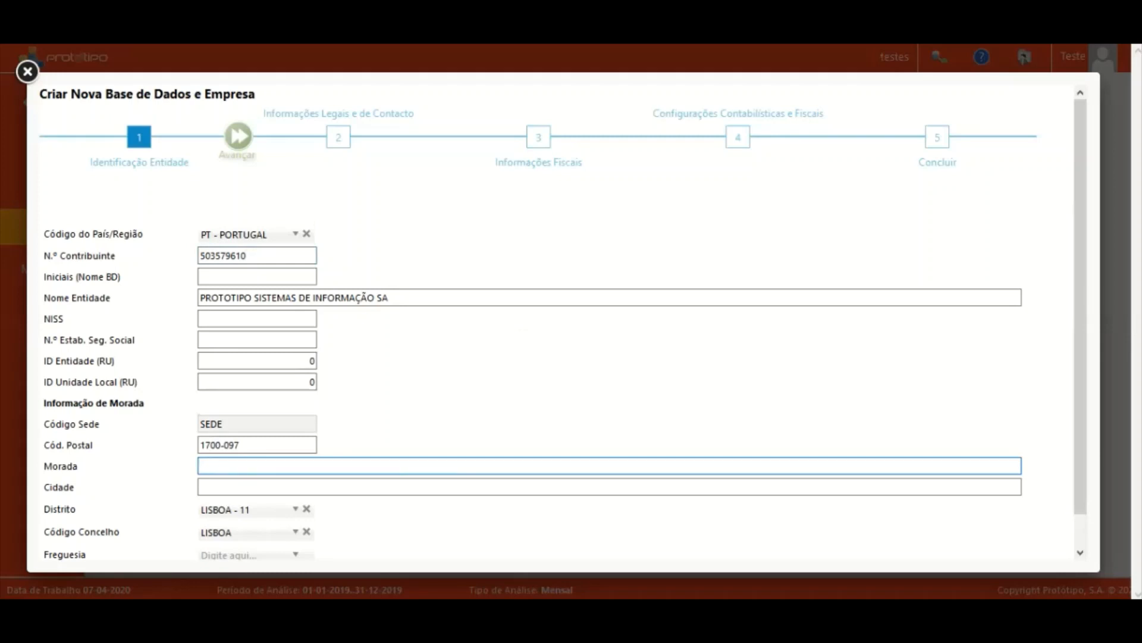
key(Tab)
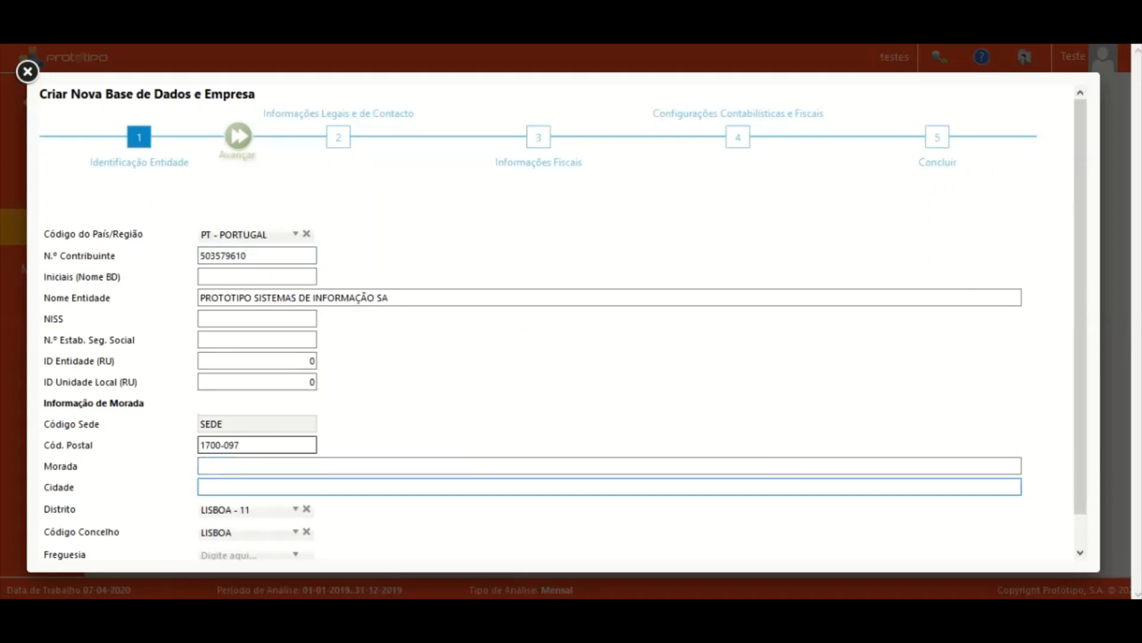
click(238, 445)
key(ctrl+c)
key(Delete)
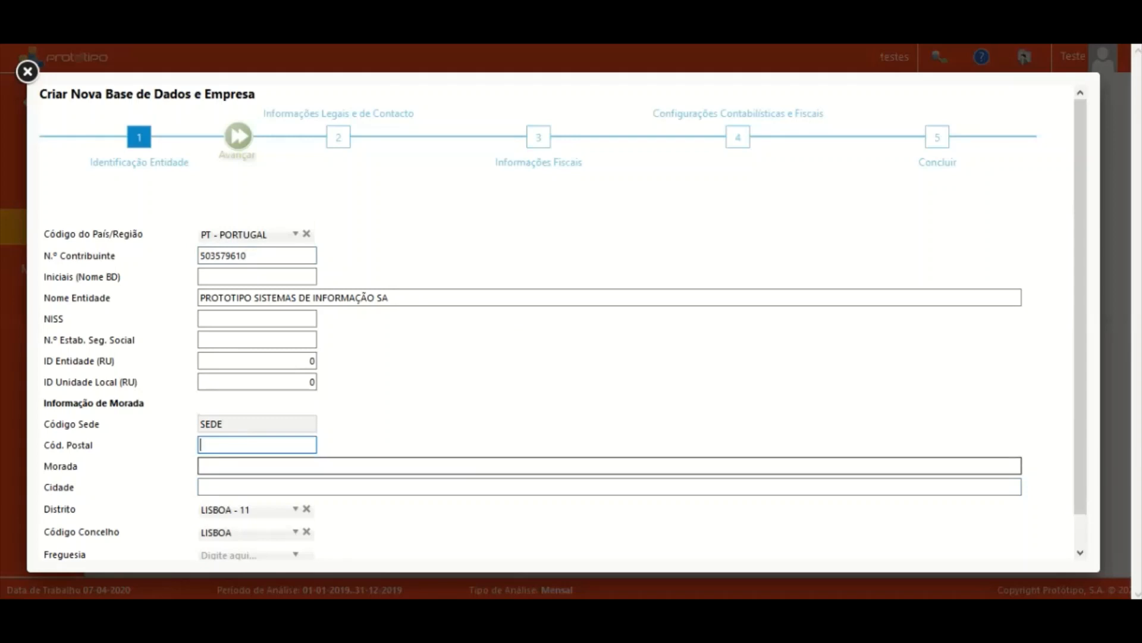
key(ctrl+v)
click(250, 466)
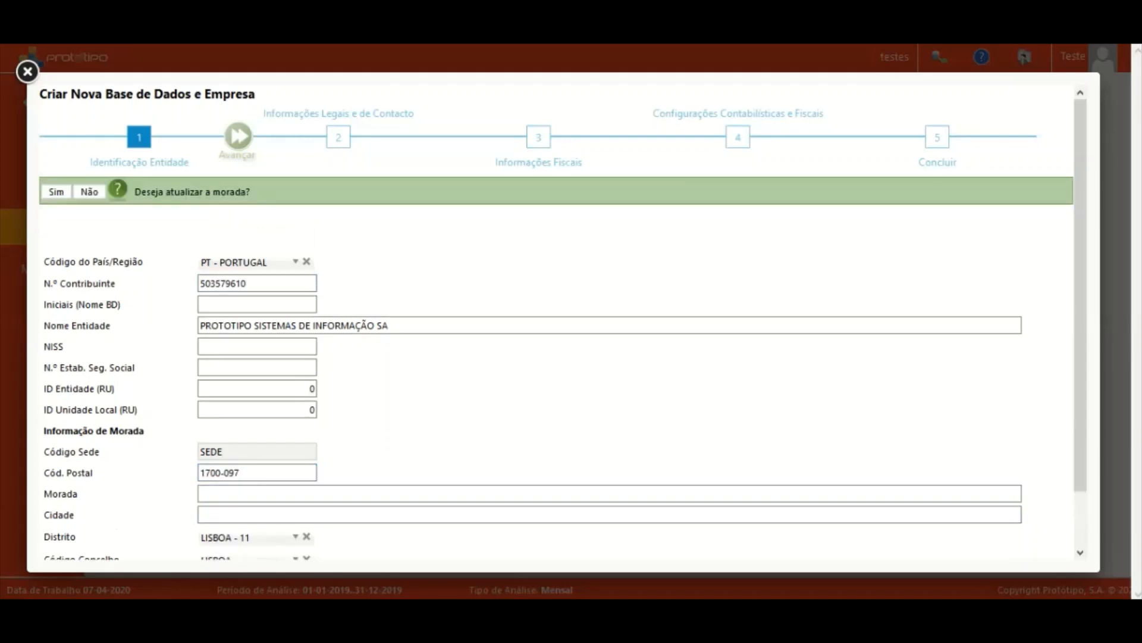
click(56, 191)
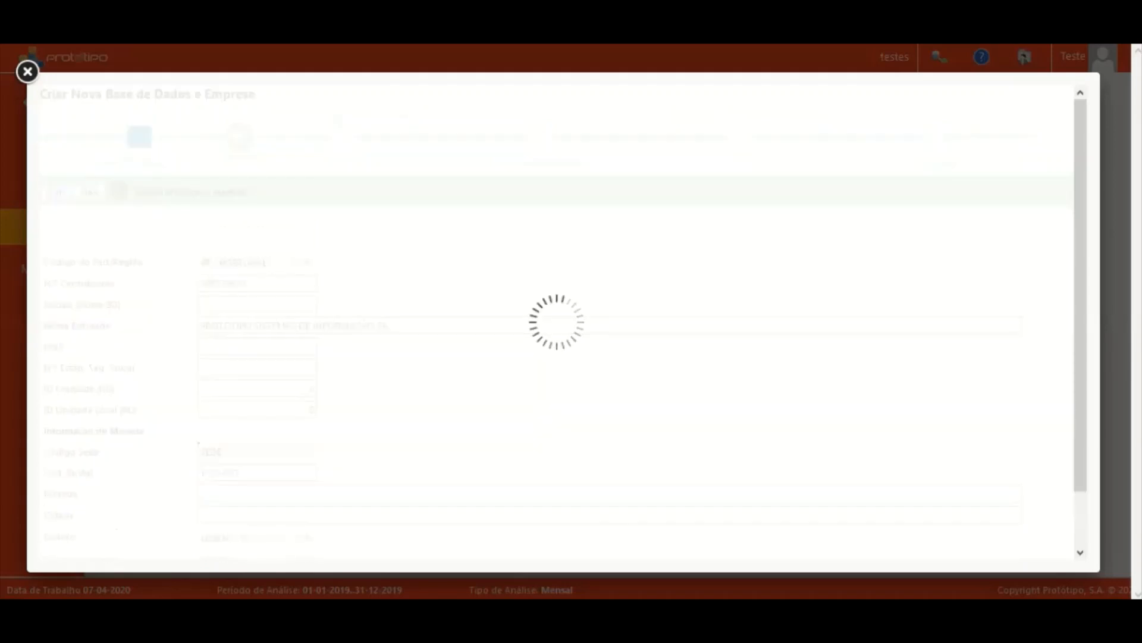
click(269, 466)
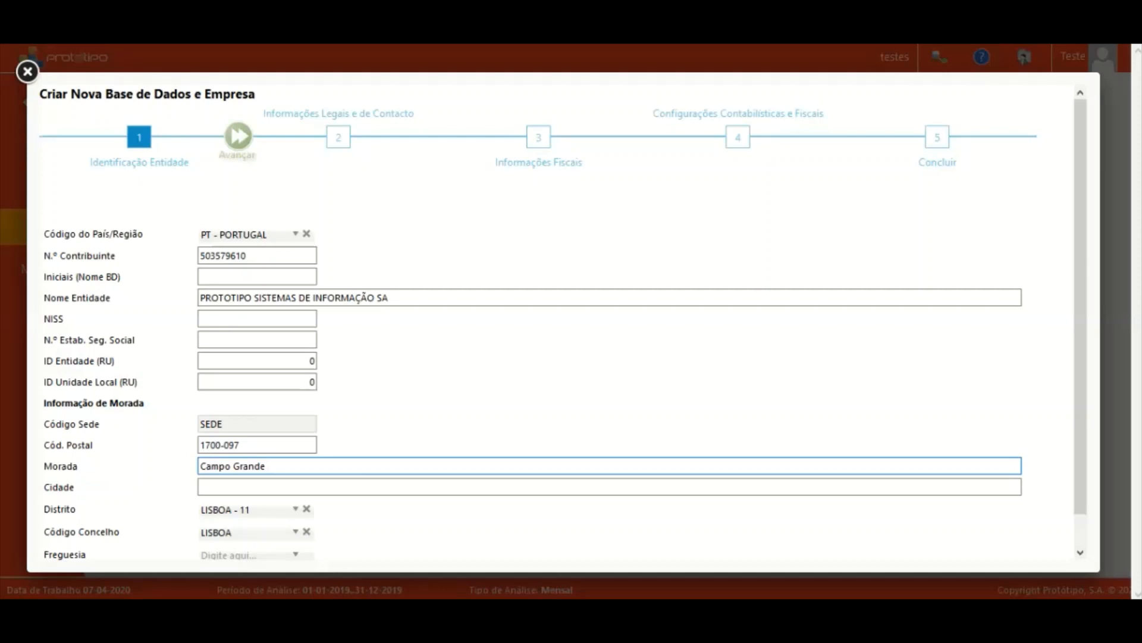
key(Tab)
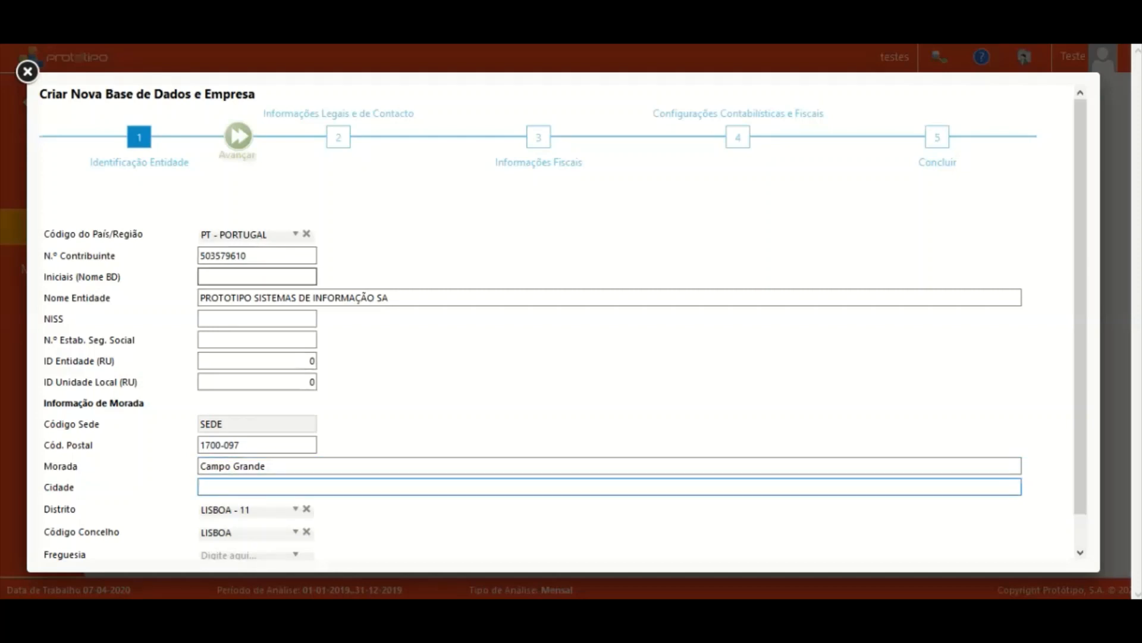
click(257, 276)
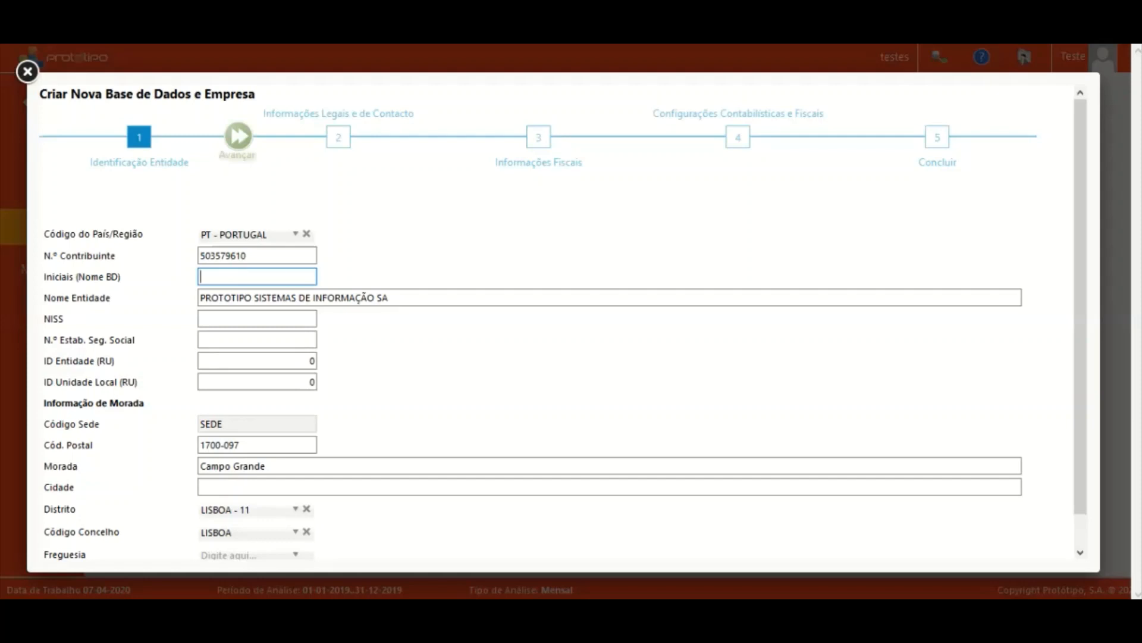
Set the database initials (Nome BD) to prototipoteste and submit the identification step.
drag(391, 297, 231, 297)
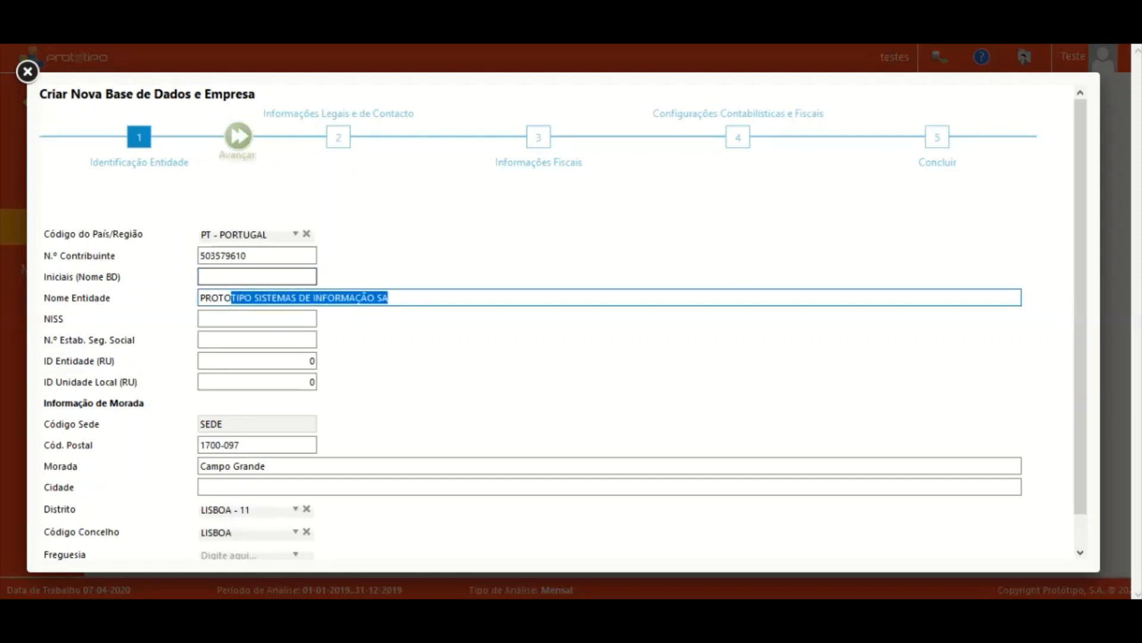
click(238, 277)
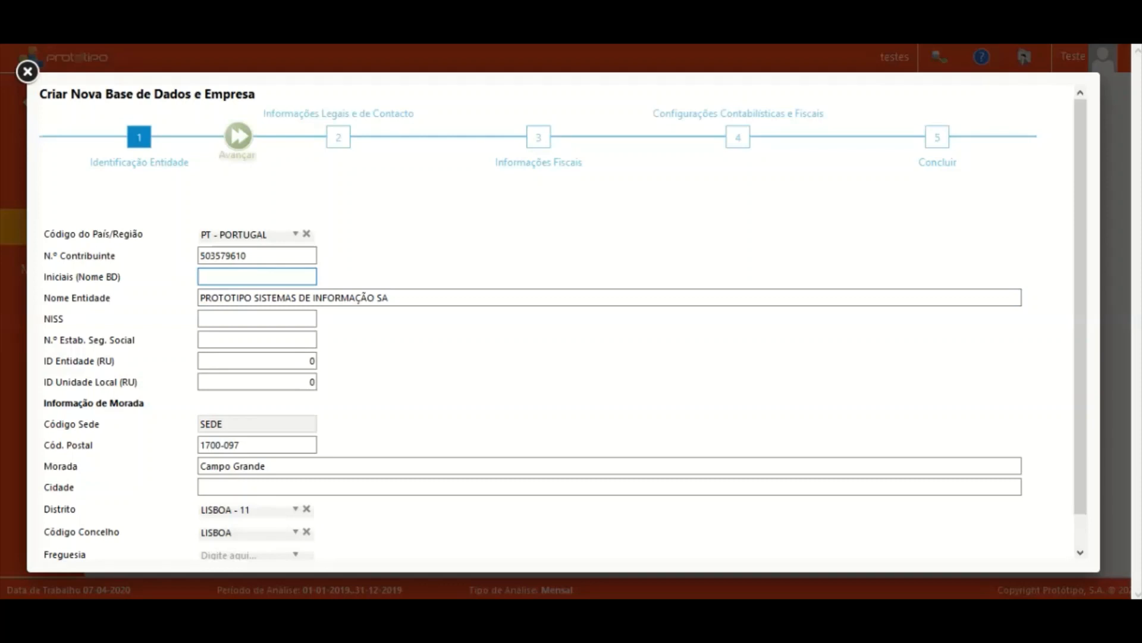
text(prototipoteste)
key(Tab)
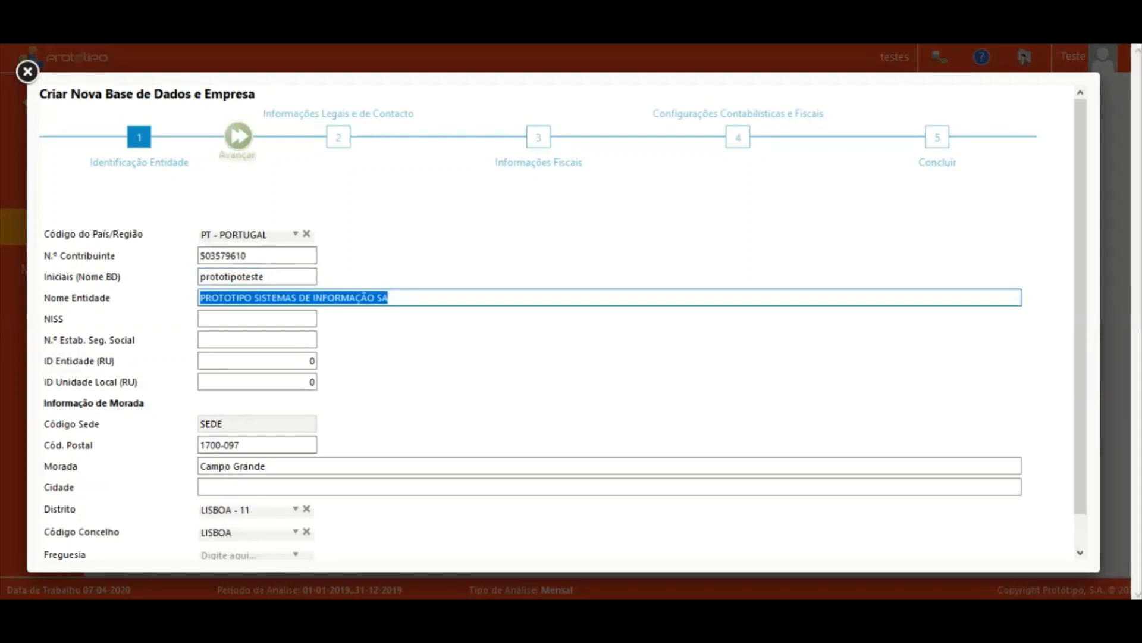
key(Tab)
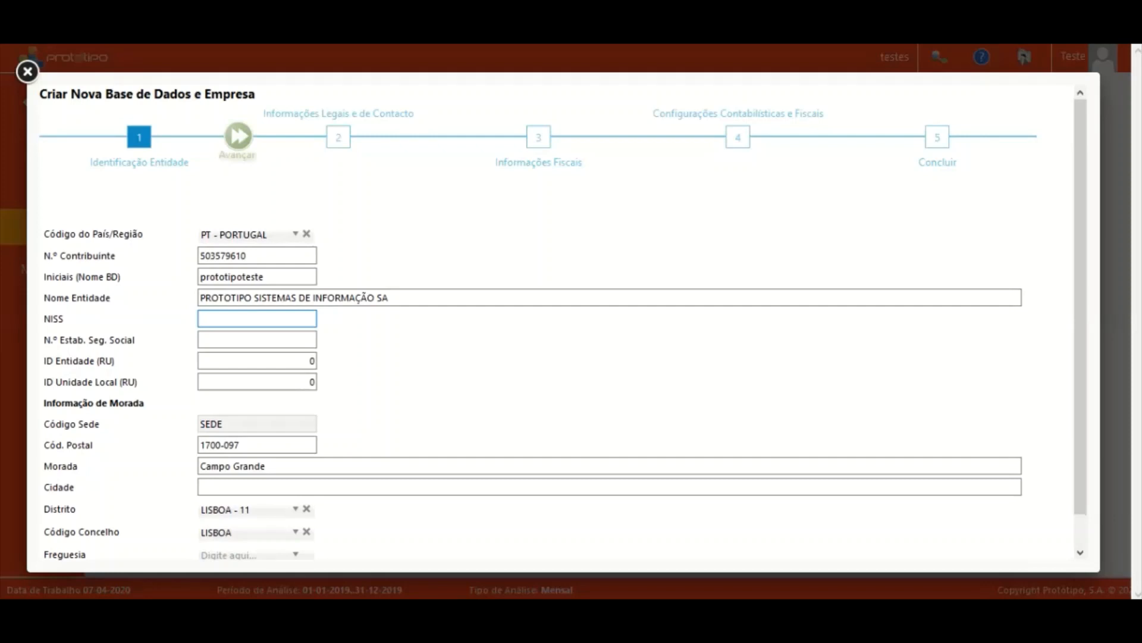
click(237, 136)
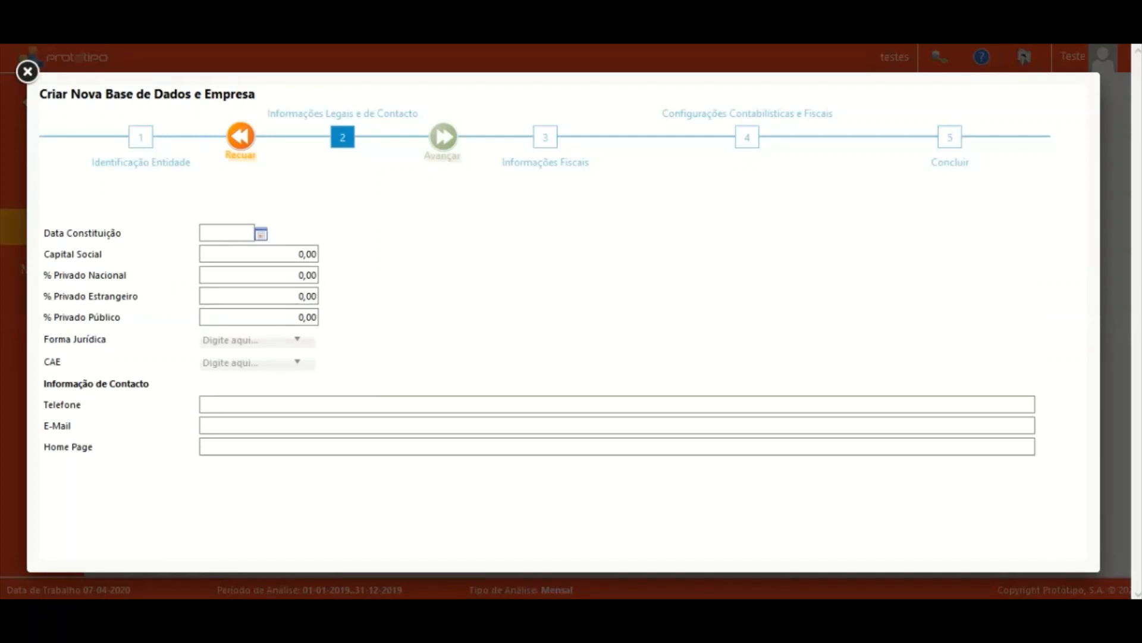
Move to step 2 and set Data Constituição to 01-01-1999.
click(240, 136)
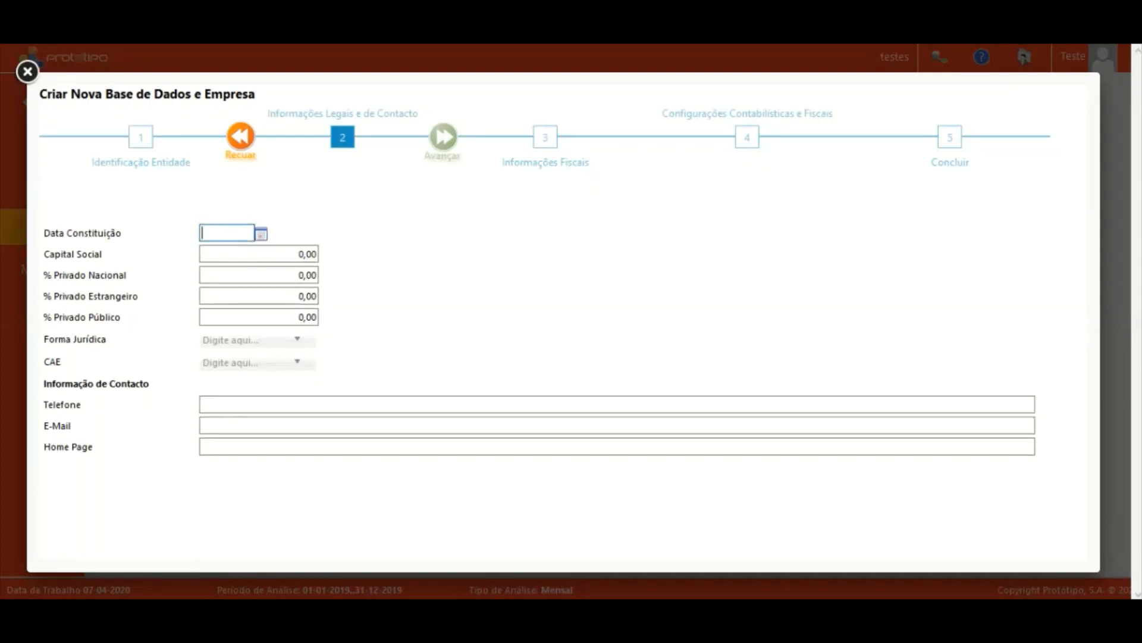
text(01-01-199)
text(999)
key(Tab)
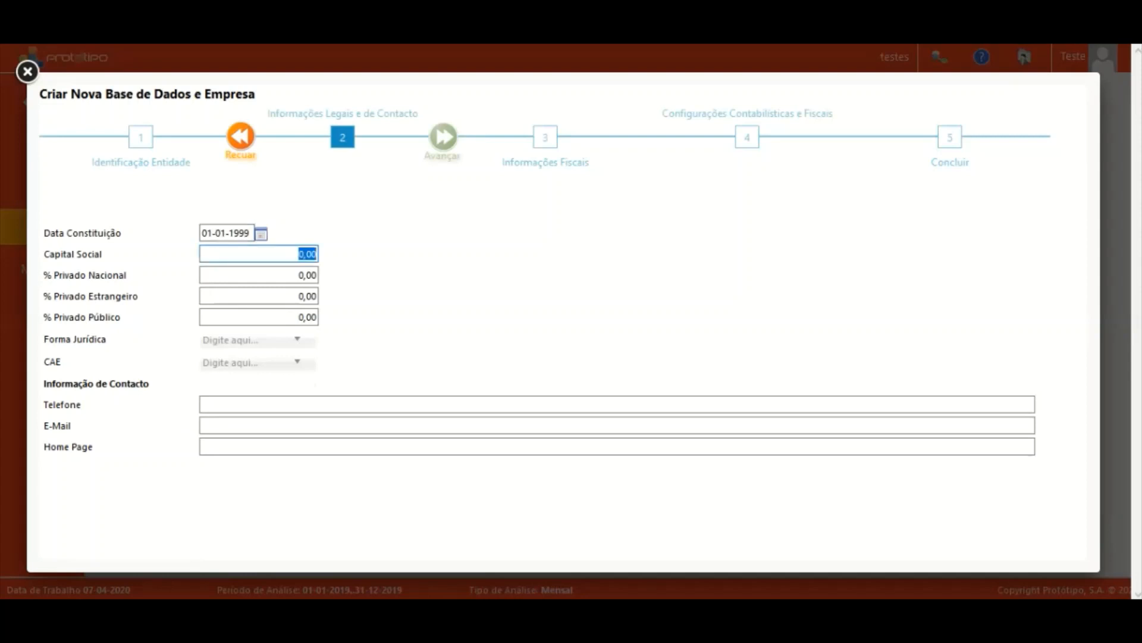
click(258, 363)
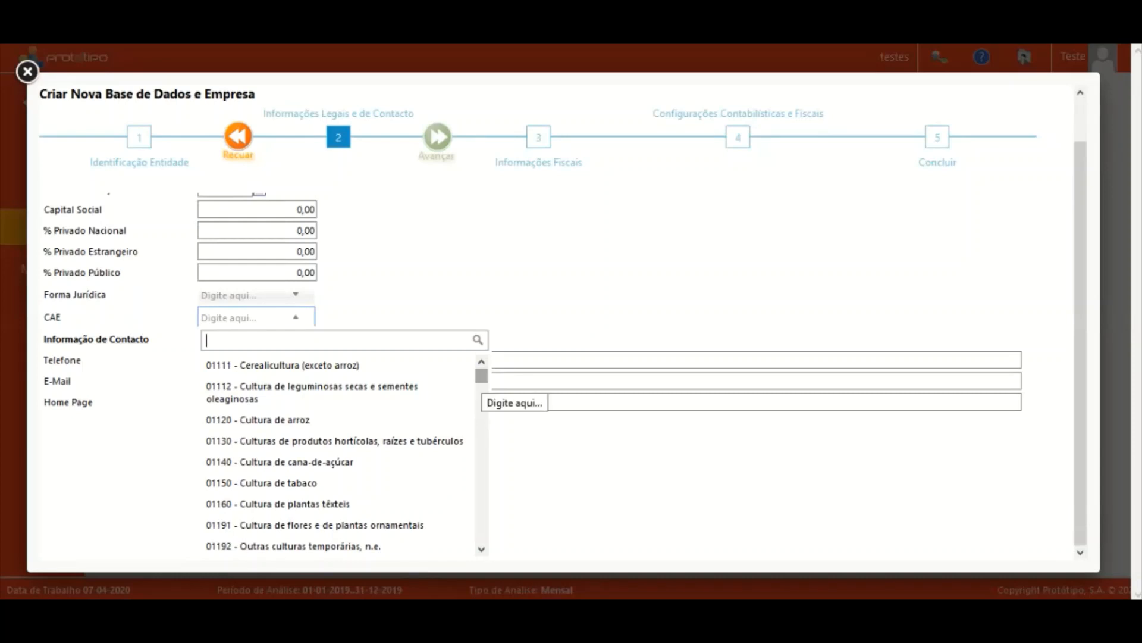
Choose CAE 01140 - Cultura de cana-de-açúcar and continue to the fiscal information step.
click(280, 462)
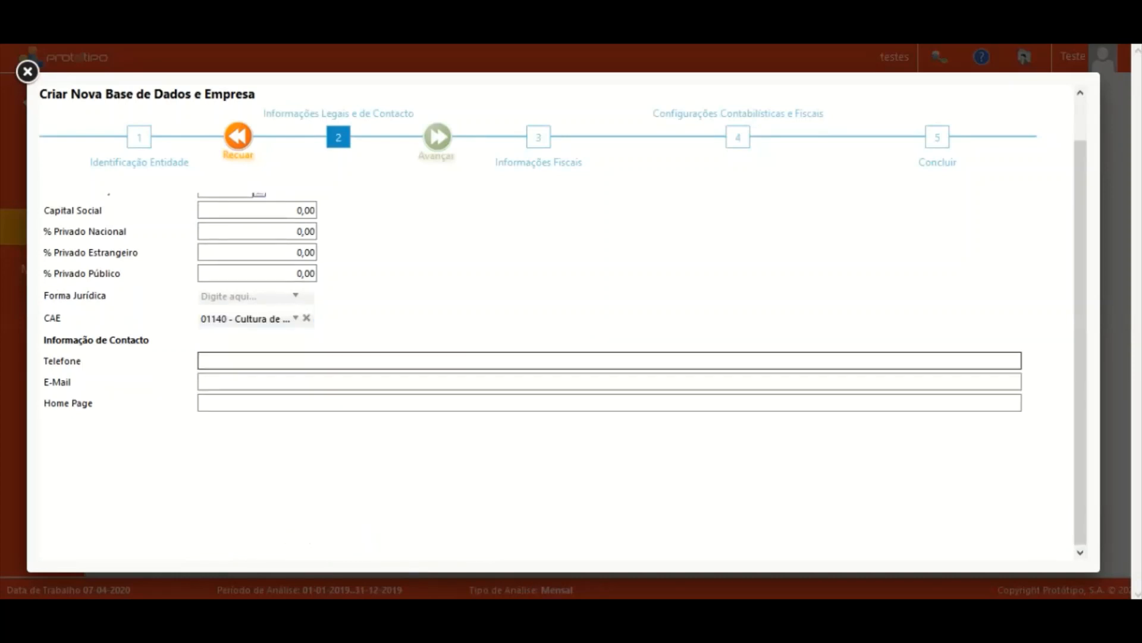
scroll(566, 325, up, 1)
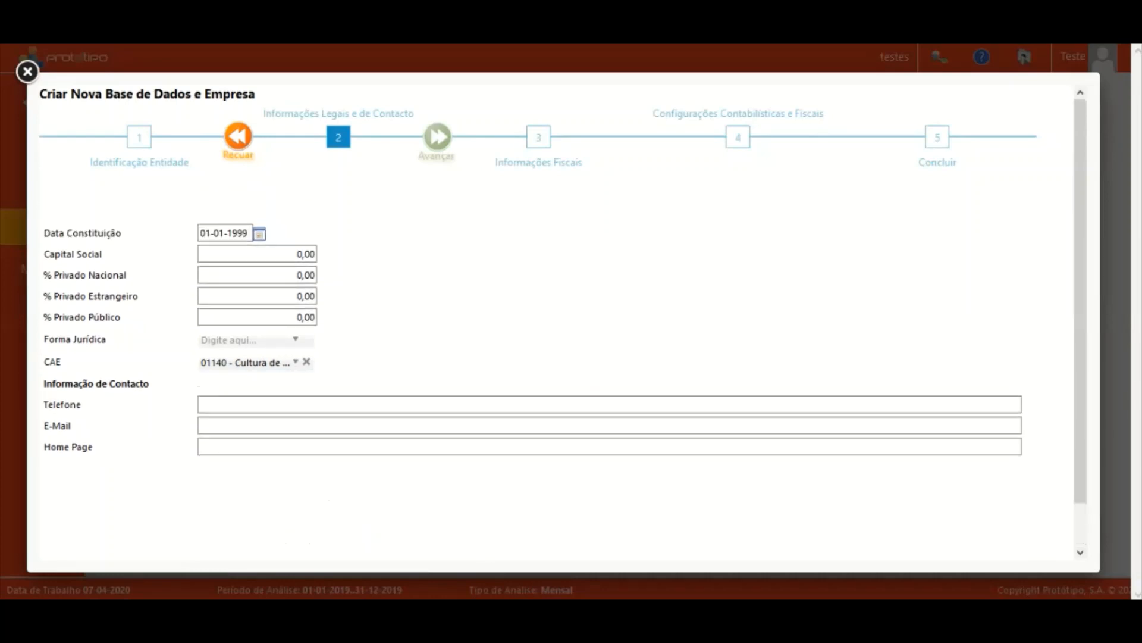
click(279, 405)
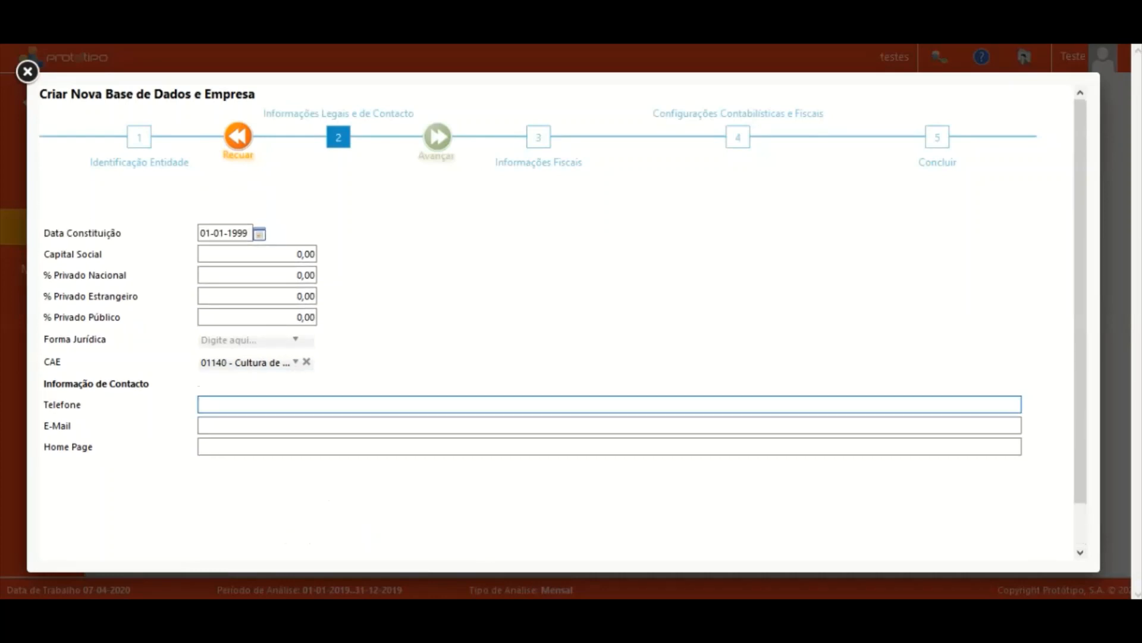
click(255, 446)
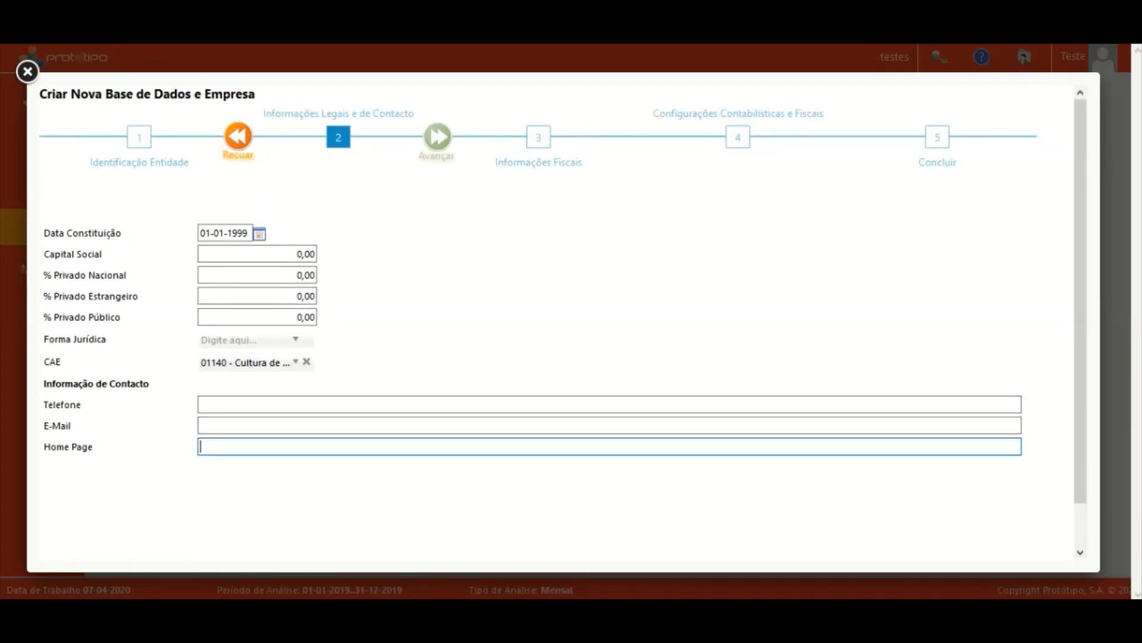
click(256, 339)
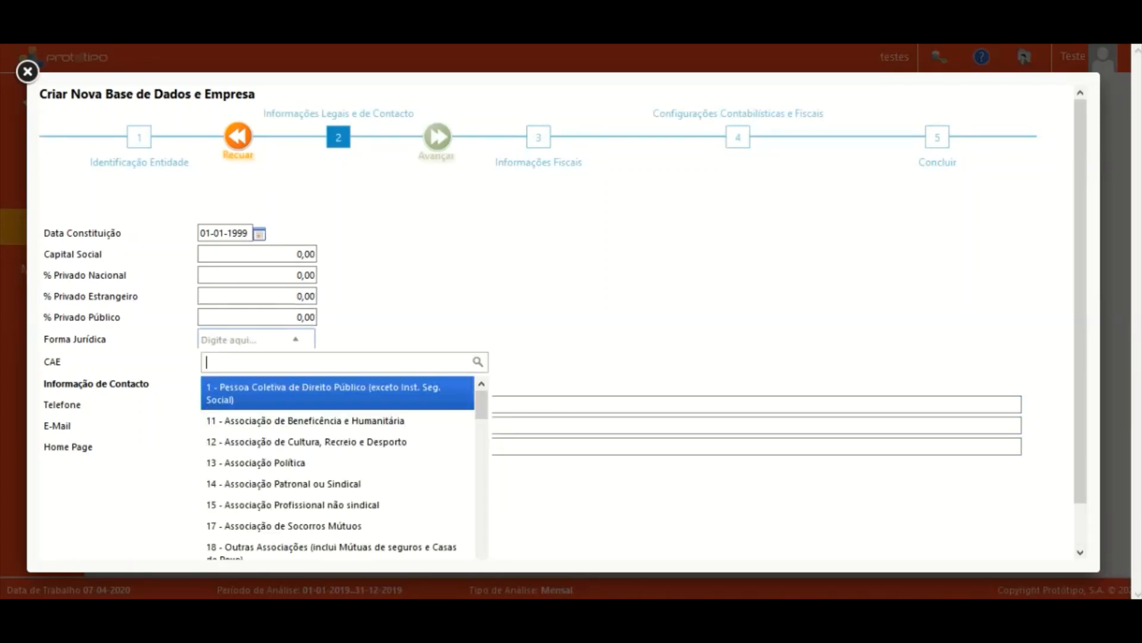
click(257, 339)
click(437, 137)
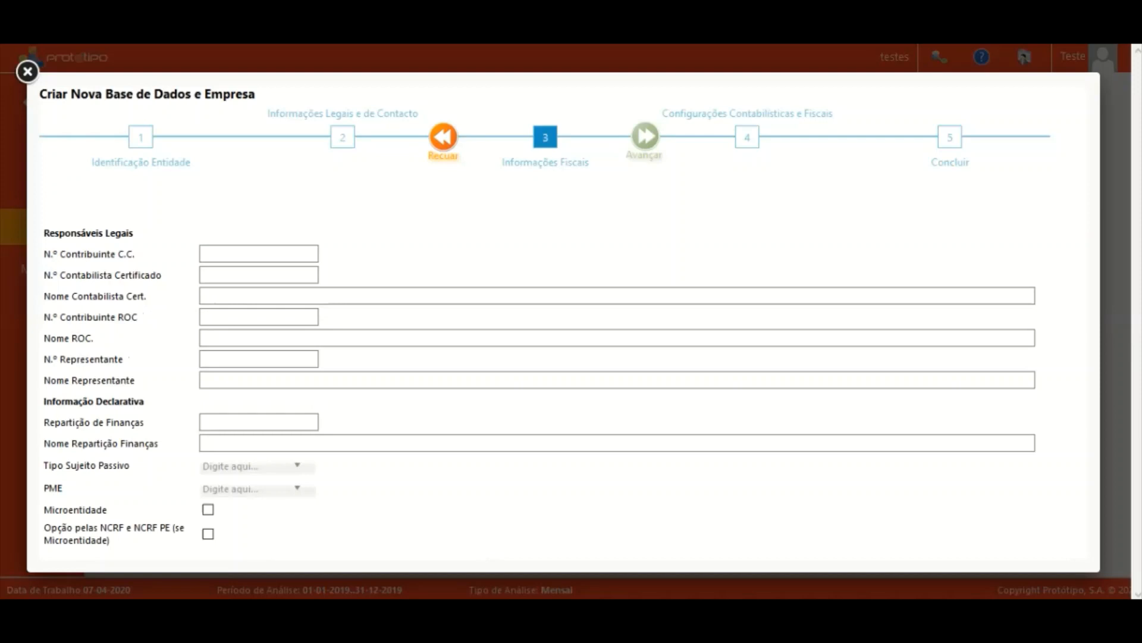
Fill the required N.º Contribuinte C.C. with the certified accountant's taxpayer number.
click(645, 137)
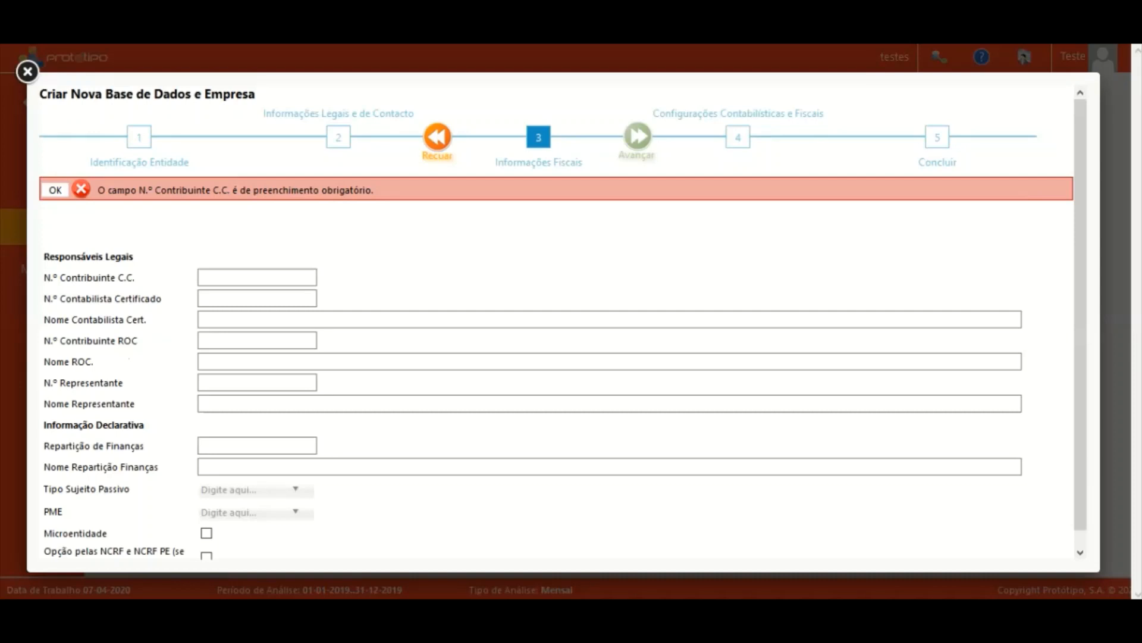
click(56, 190)
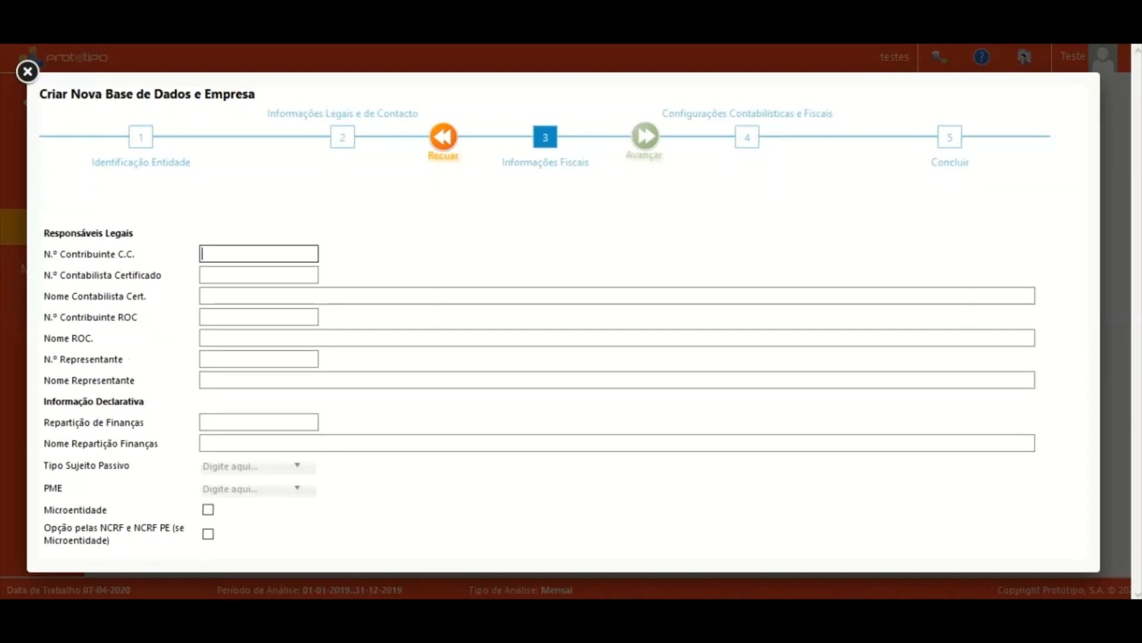
key(Tab)
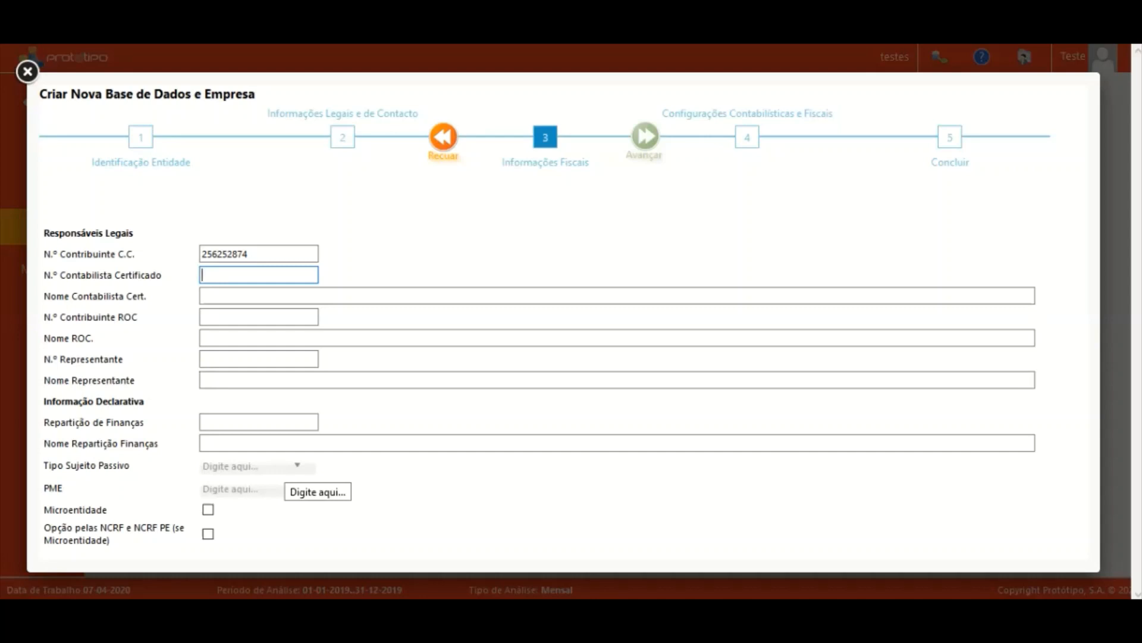
Set Tipo Sujeito Passivo to Residente que exerce atividades empresariais and PME to Pequena Empresa.
click(286, 468)
scroll(286, 468, down, 1)
click(303, 470)
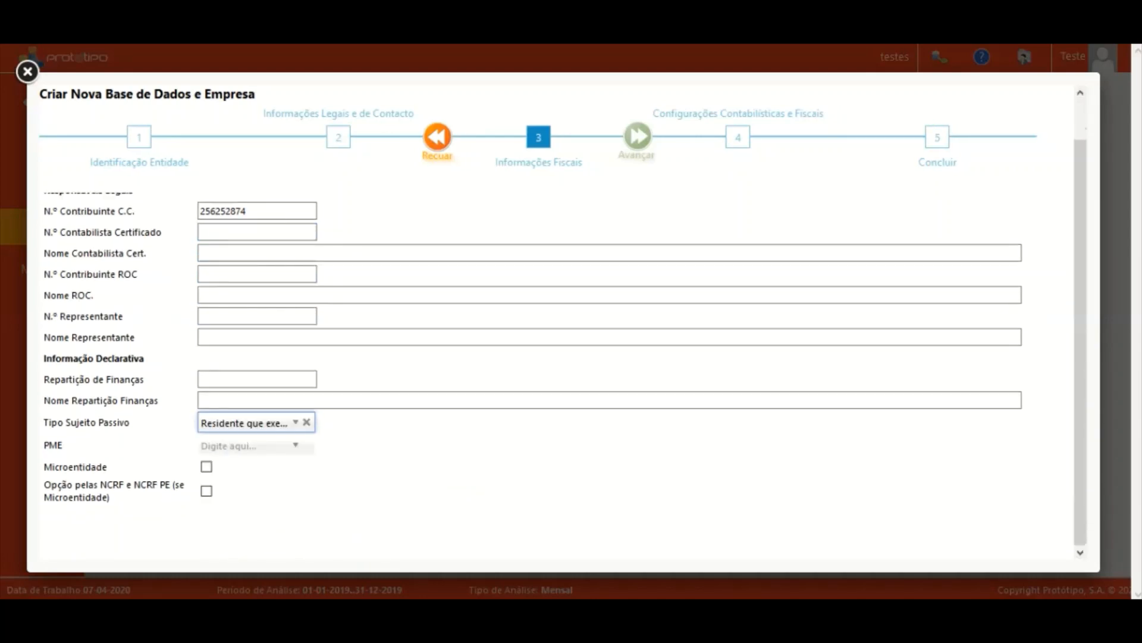
click(256, 446)
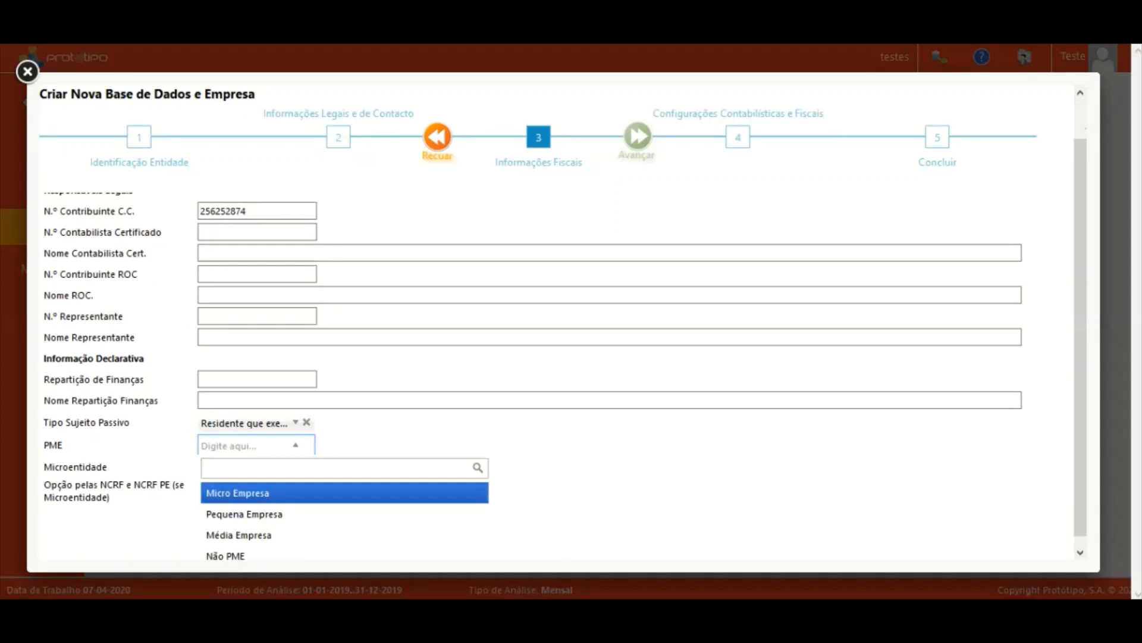
scroll(256, 445, down, 1)
click(245, 504)
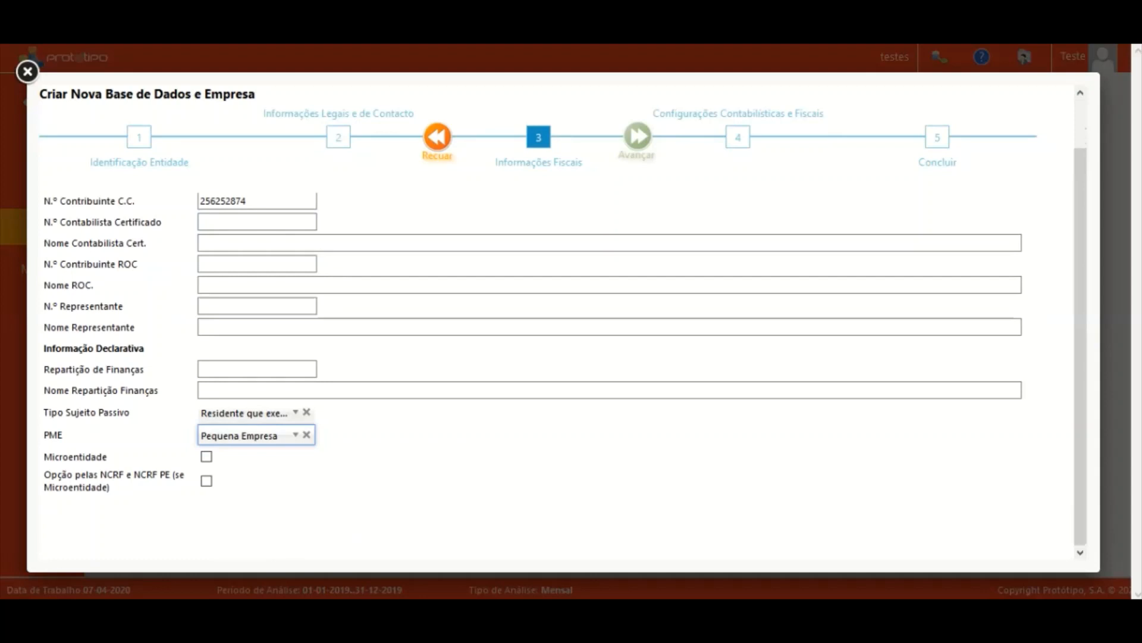
scroll(595, 357, up, 2)
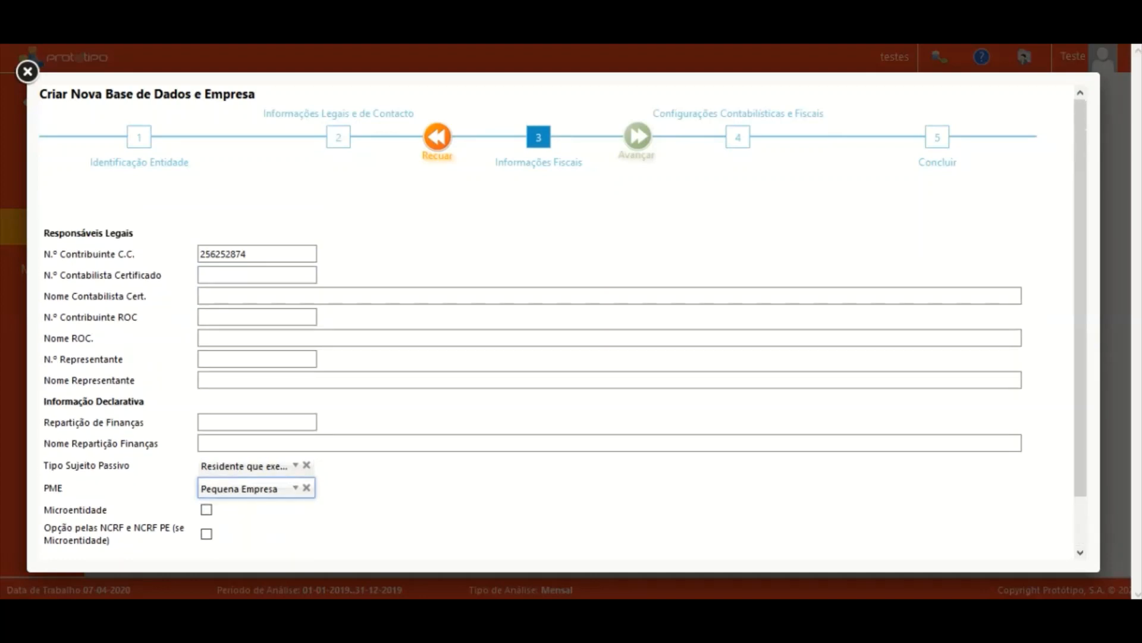
click(638, 137)
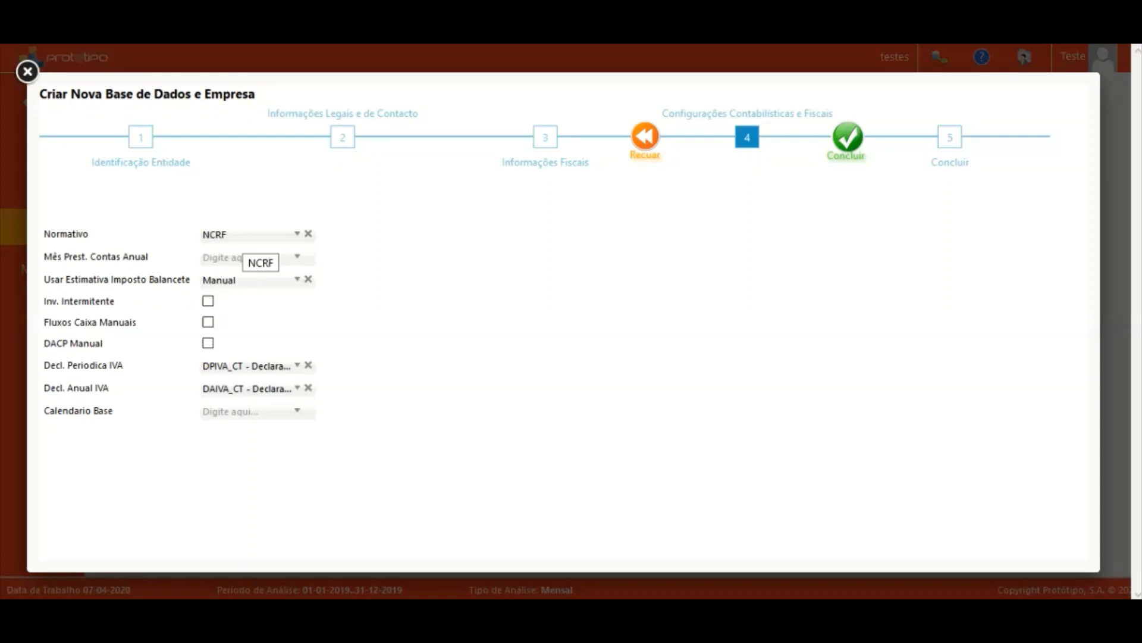
click(247, 234)
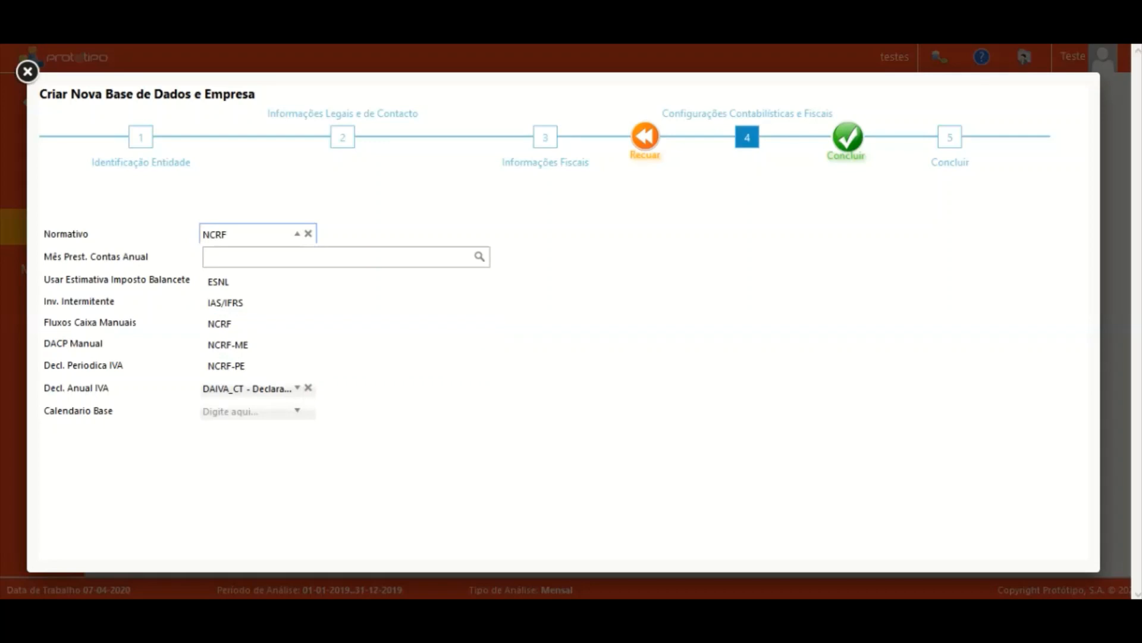
click(275, 236)
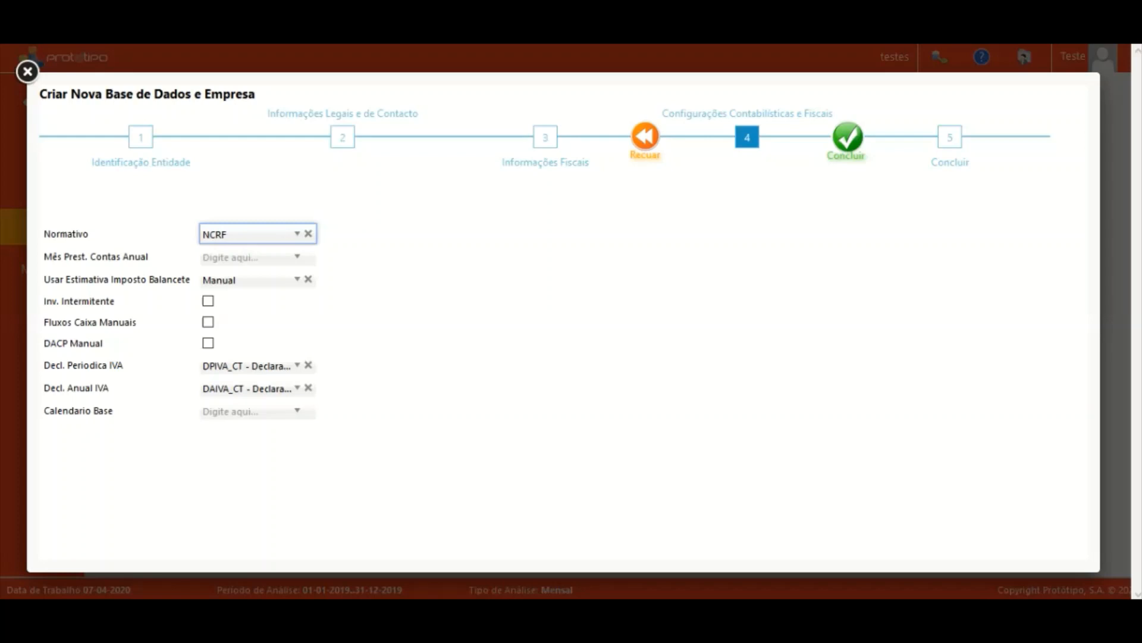
Set Mês Prest. Contas Anual to Dezembro and keep the balance tax estimate at Manual.
drag(44, 257, 133, 279)
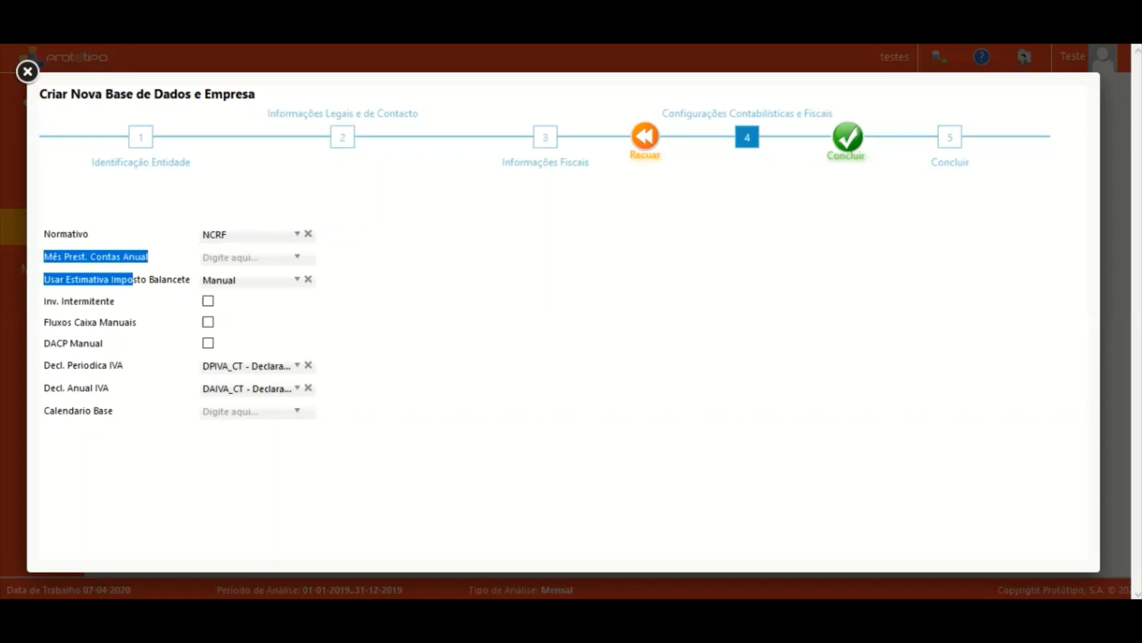
click(133, 280)
click(268, 257)
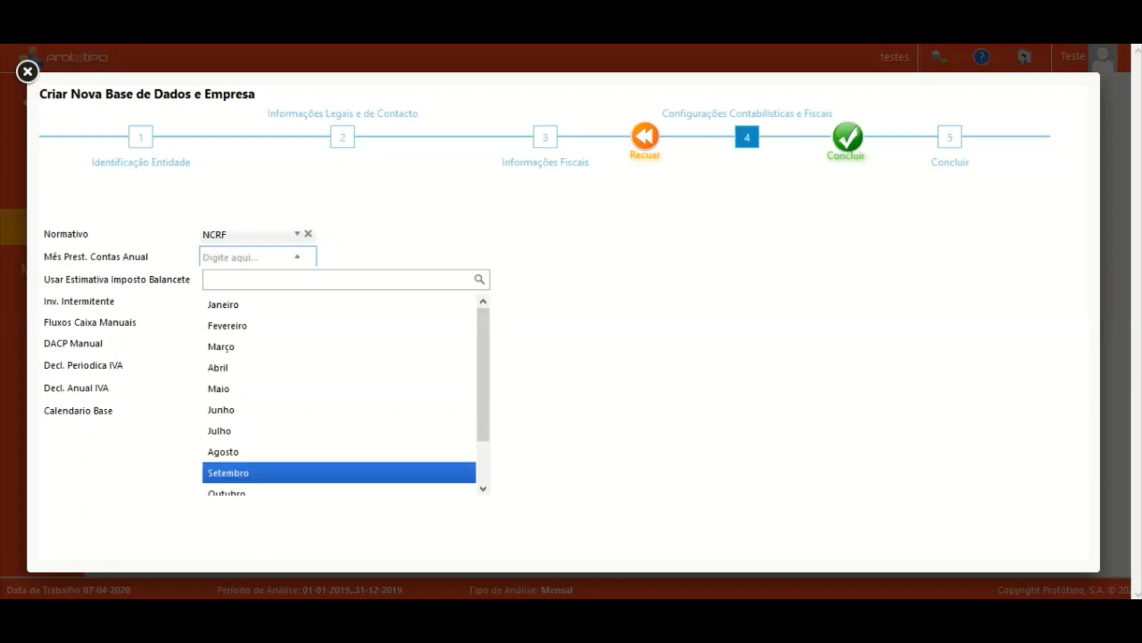
scroll(298, 426, down, 1)
click(267, 485)
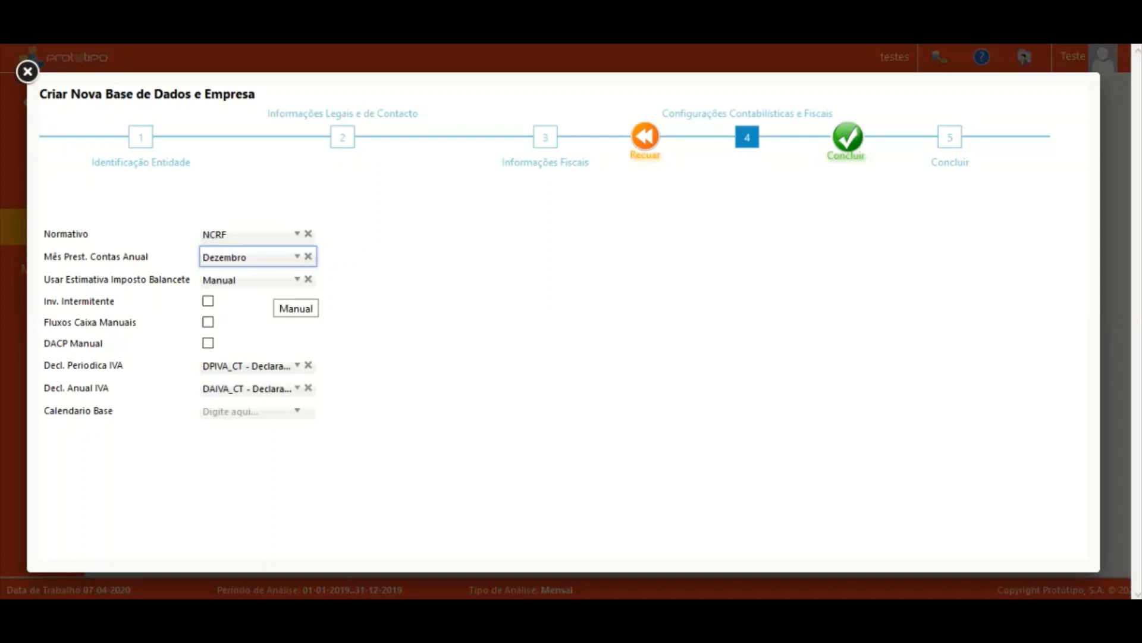
click(257, 280)
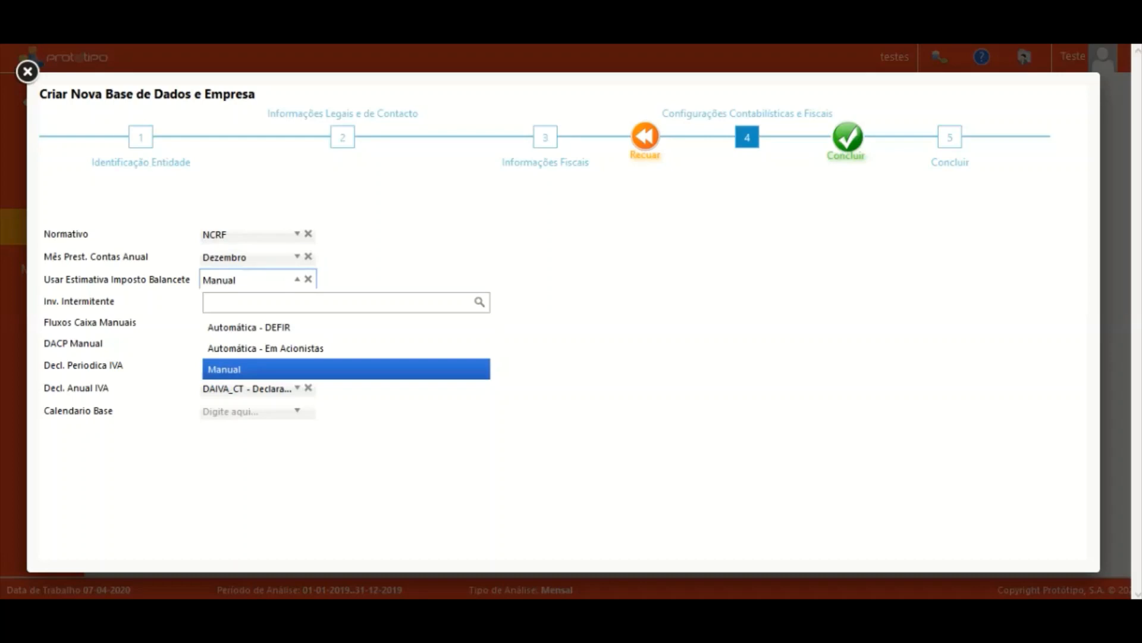
key(Escape)
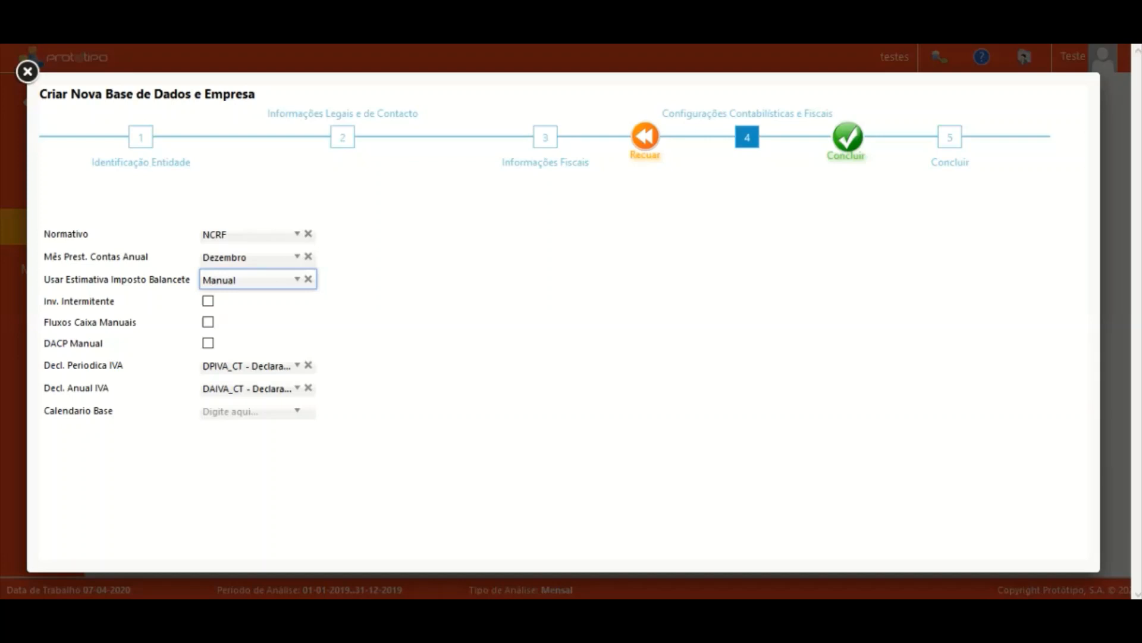
Leave the Balancete tax estimate at Manual, toggle intermittent inventory, and tick Fluxos Caixa Manuais.
click(258, 280)
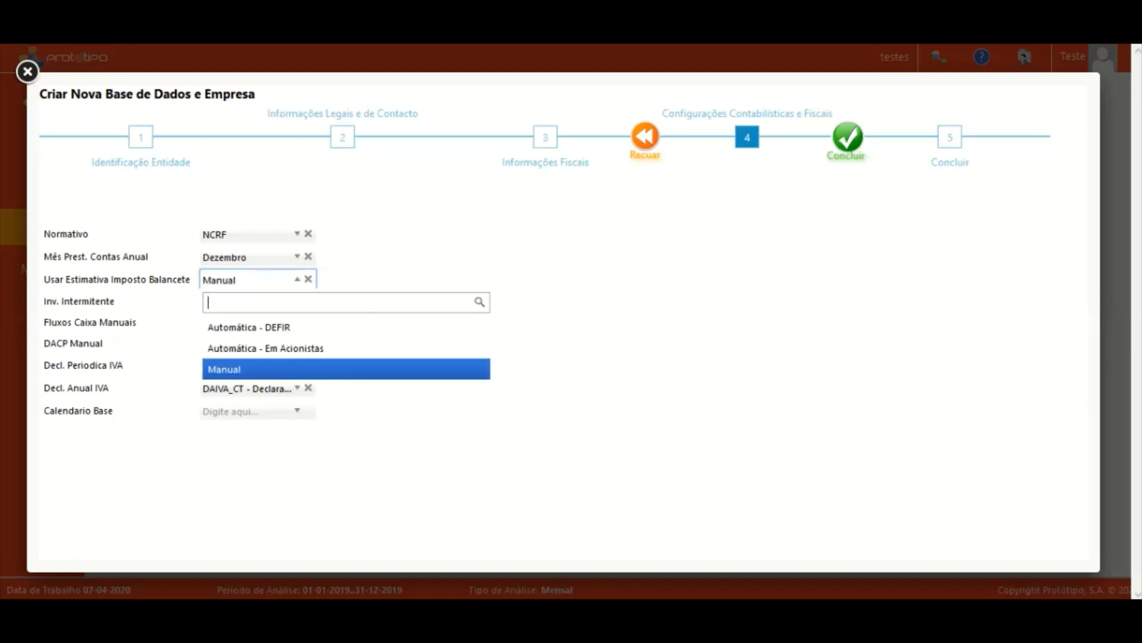
click(257, 280)
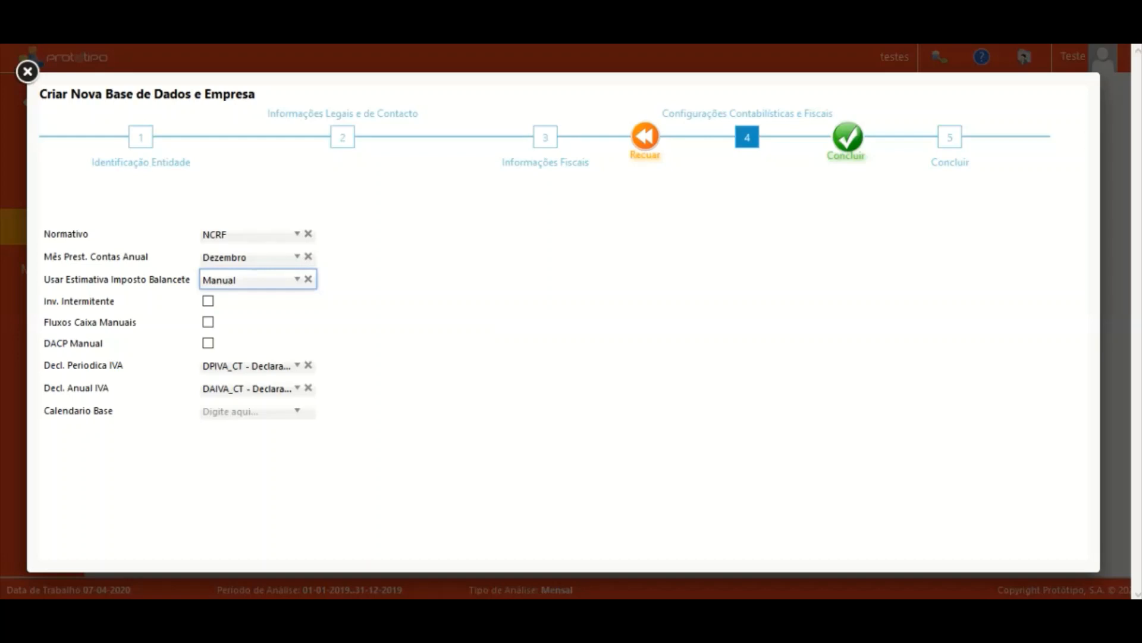
click(208, 301)
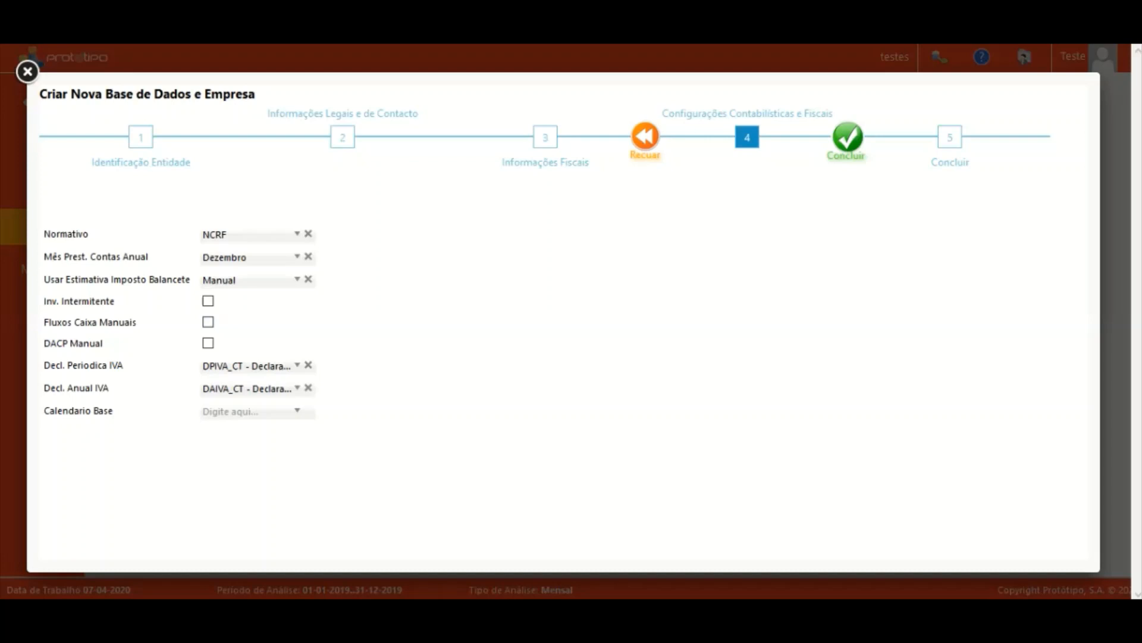
click(208, 322)
Switch Fluxos Caixa Manuais and DACP Manual back off, then advance to step 4.
click(208, 342)
click(208, 322)
click(208, 342)
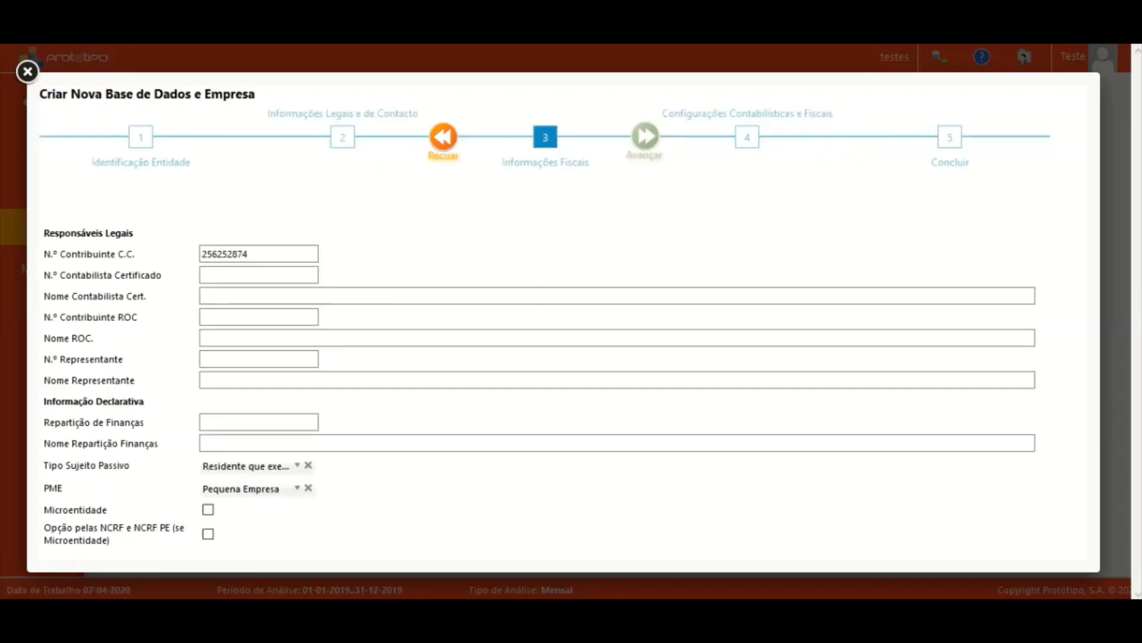
click(645, 137)
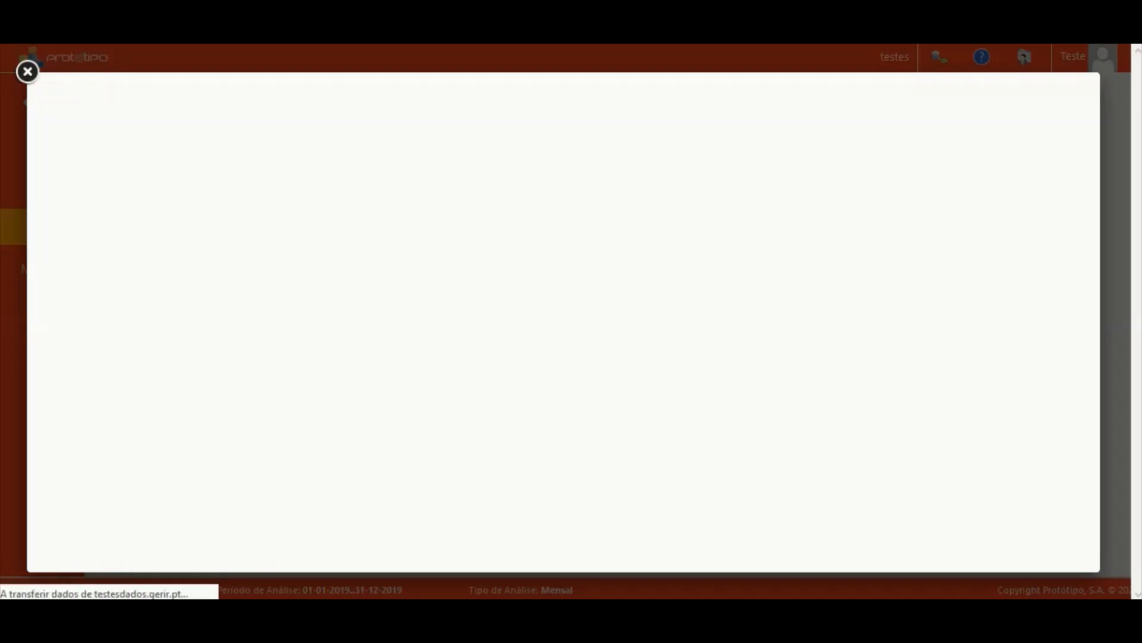
Finish the wizard, confirm the database-created alert, and dismiss the outdated-items warning.
click(847, 138)
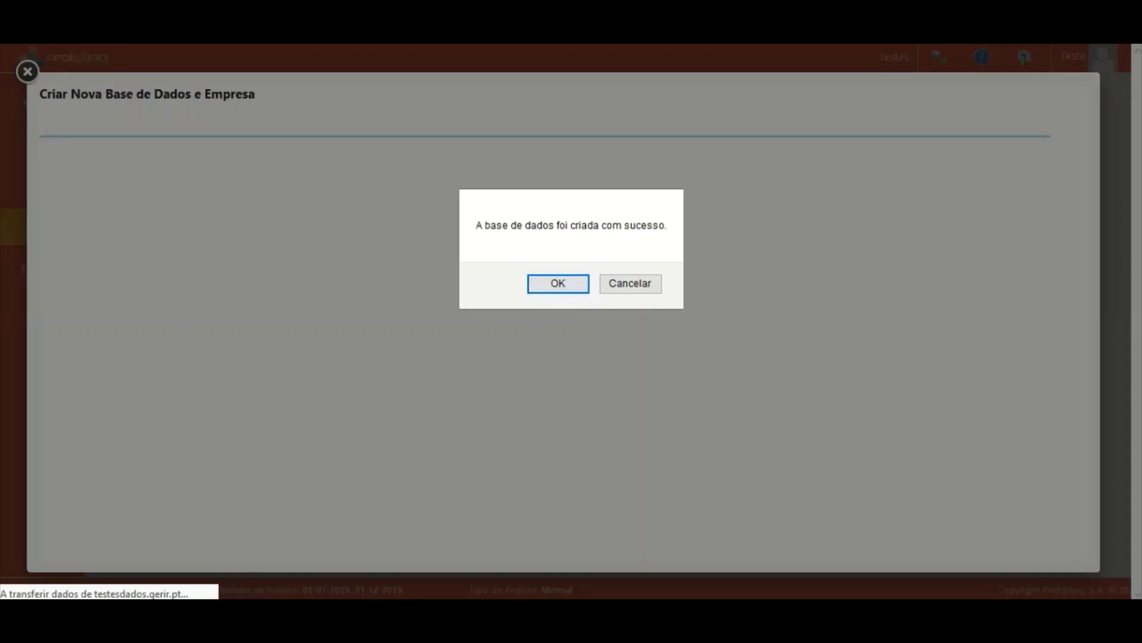
key(Return)
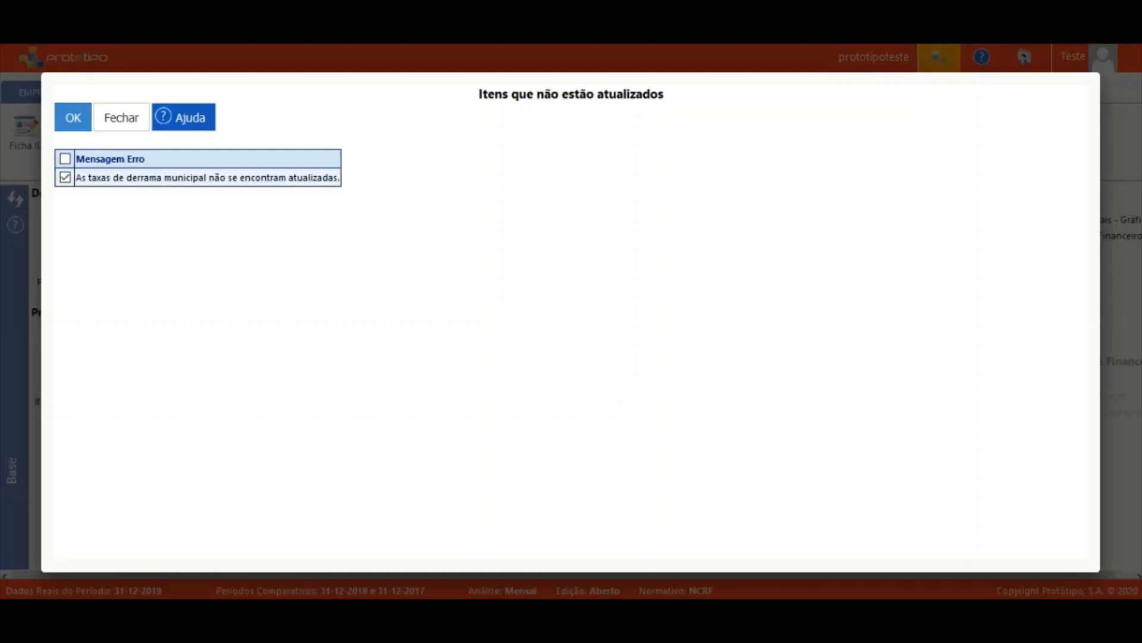
click(73, 117)
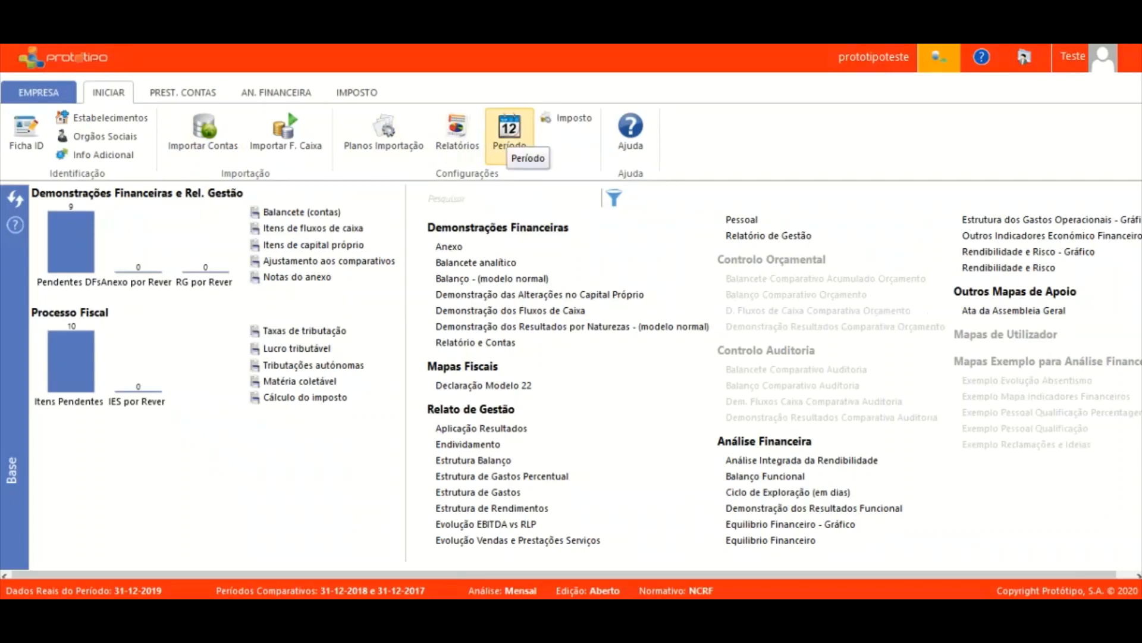
In Período settings, browse the 2017 and 2018 periods, ending with 2019 selected.
click(510, 134)
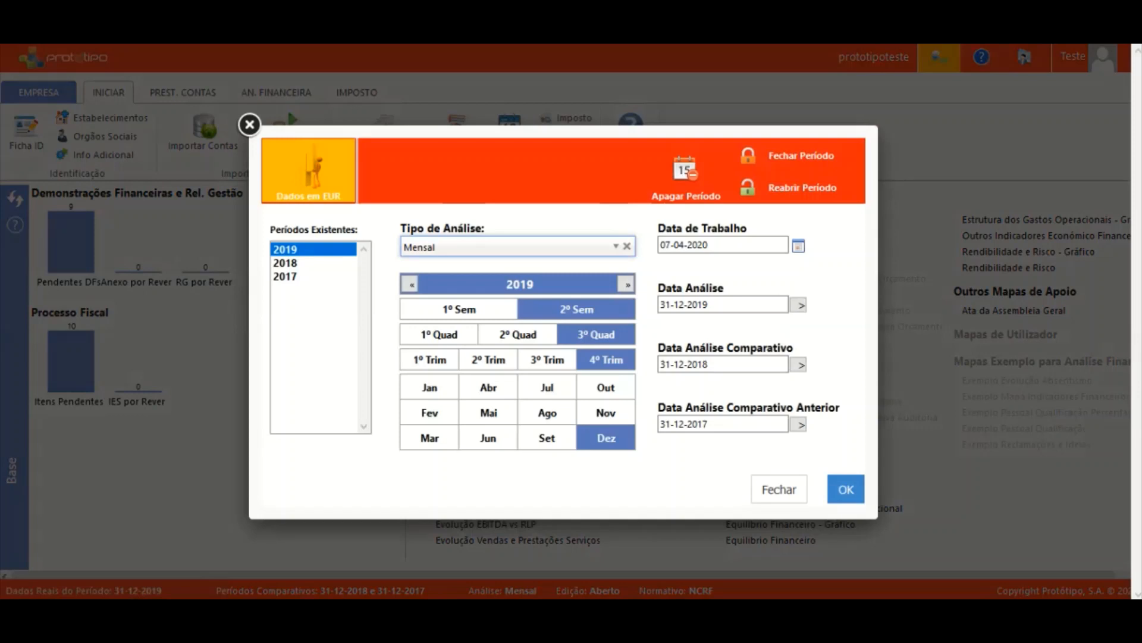
click(285, 277)
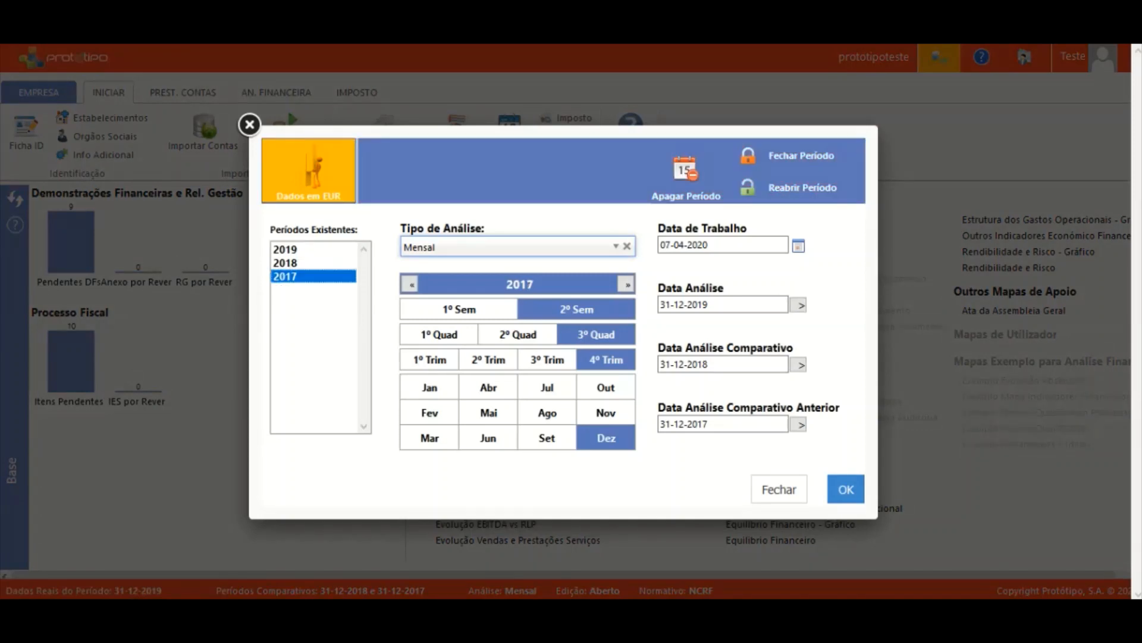
click(285, 263)
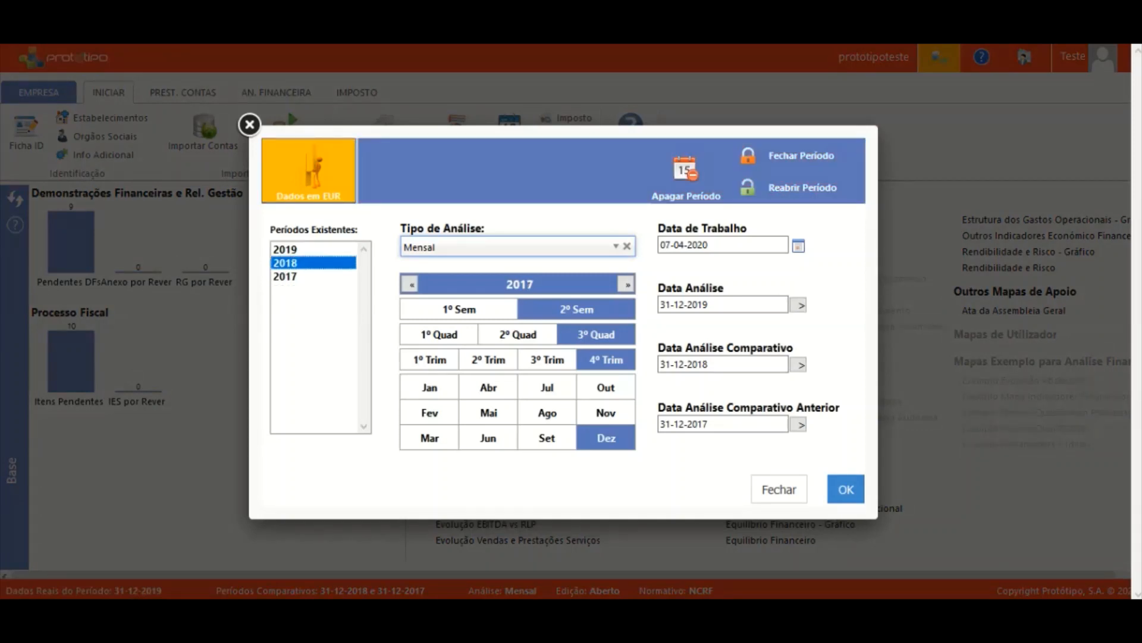
click(286, 277)
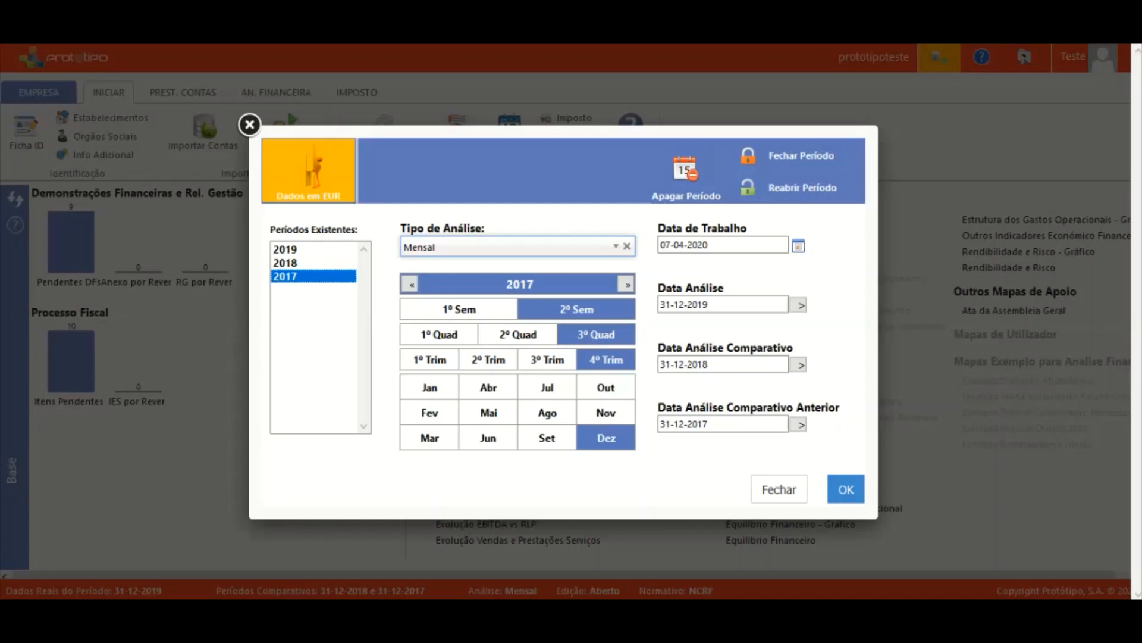
click(298, 249)
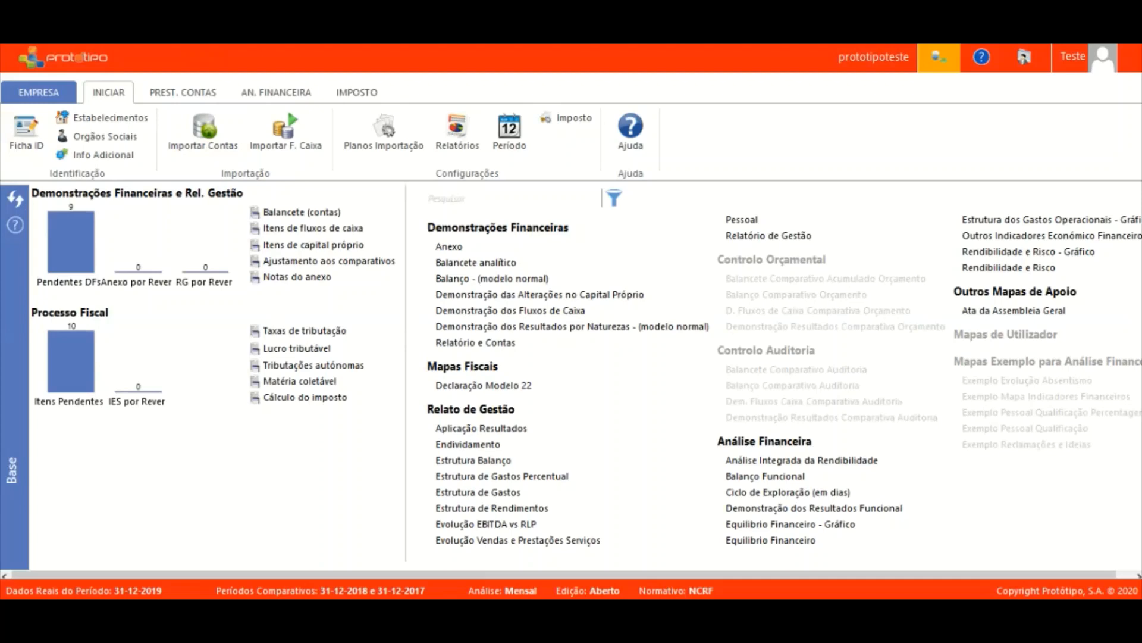
Open the EMPRESA menu with its create, open, migrate and close company options.
click(39, 92)
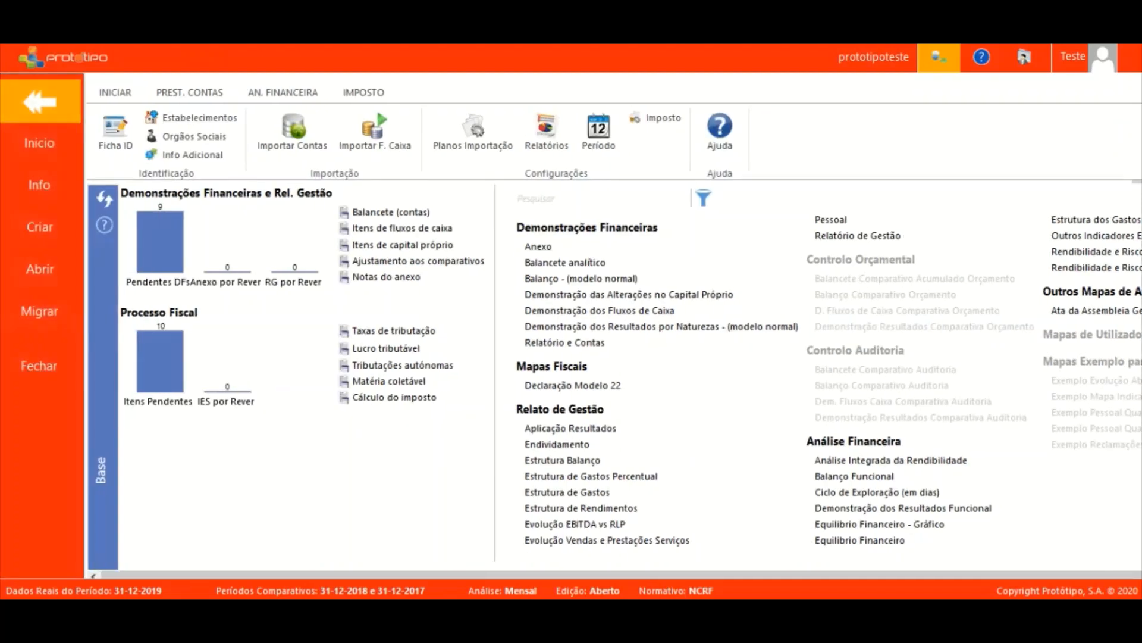
Open the Balancete accounts grid, check the EMPRESA > Abrir company list, then close the grid.
click(40, 102)
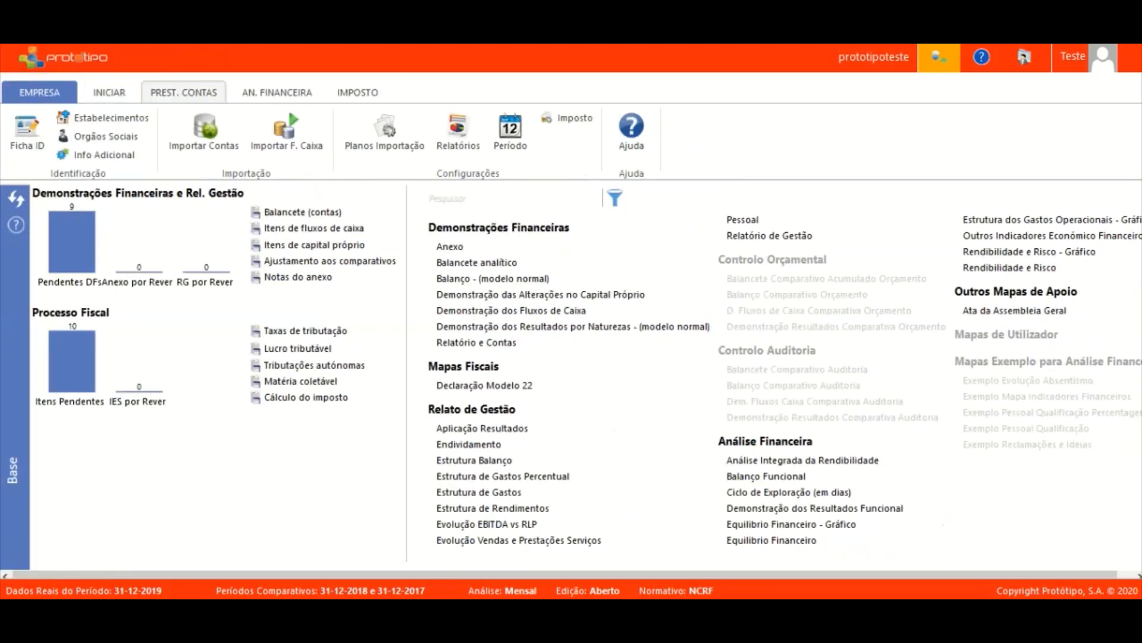
click(183, 92)
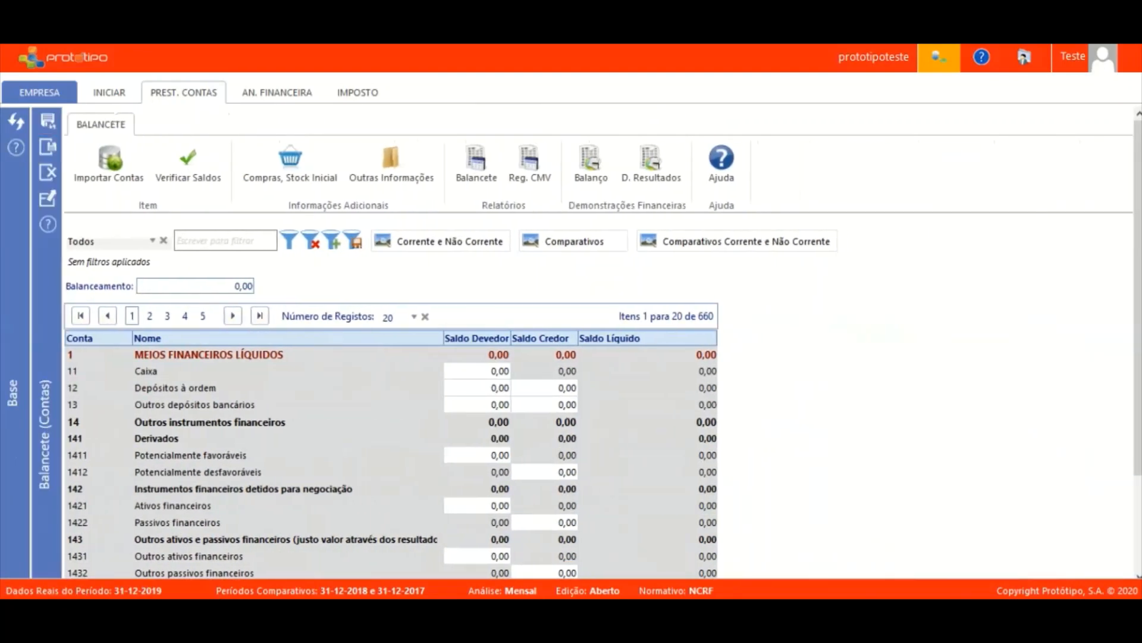
click(39, 93)
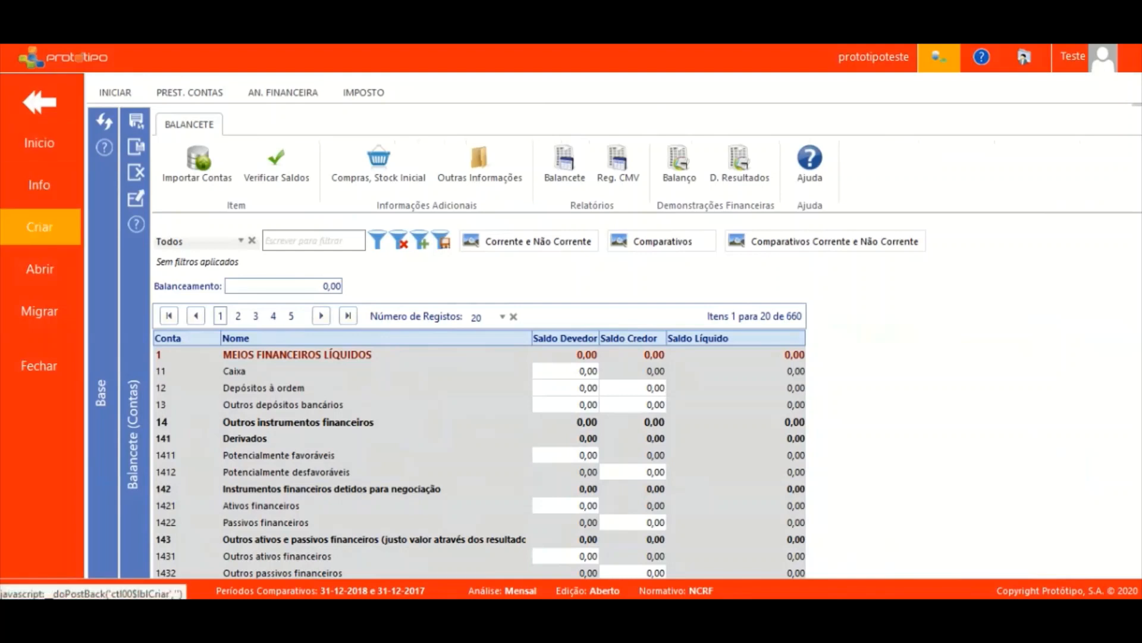
click(39, 269)
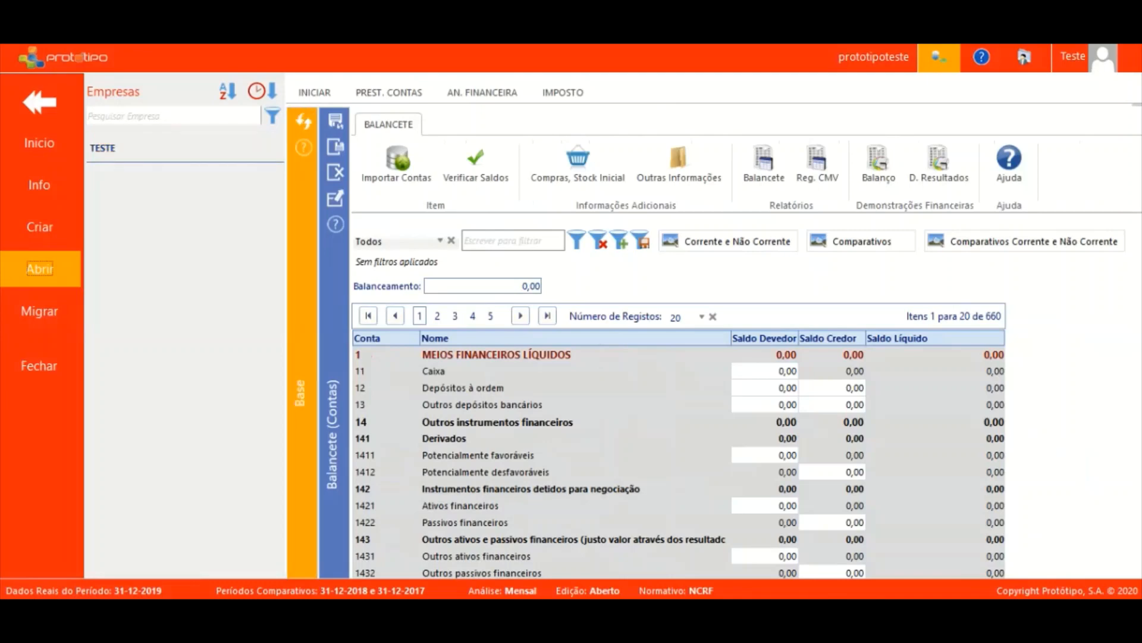
click(39, 102)
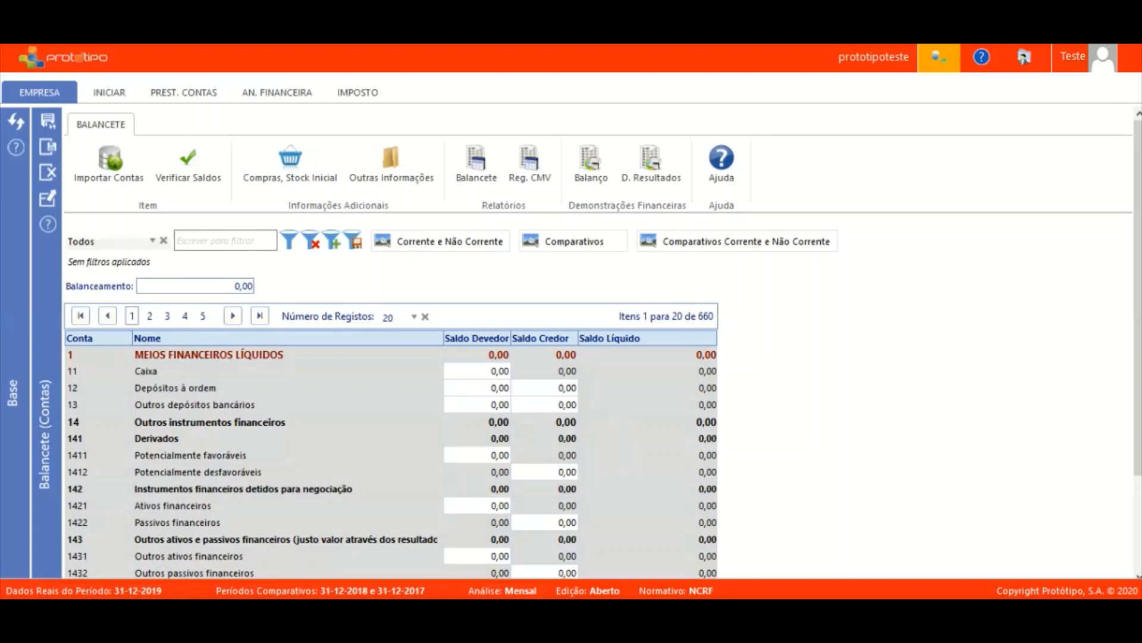
click(48, 172)
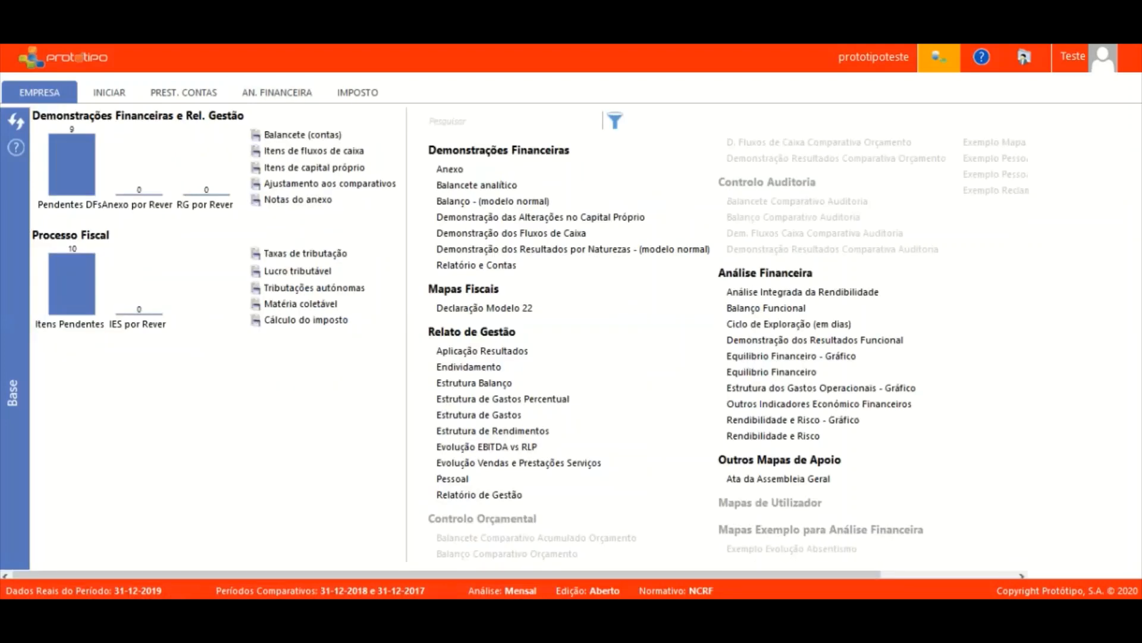